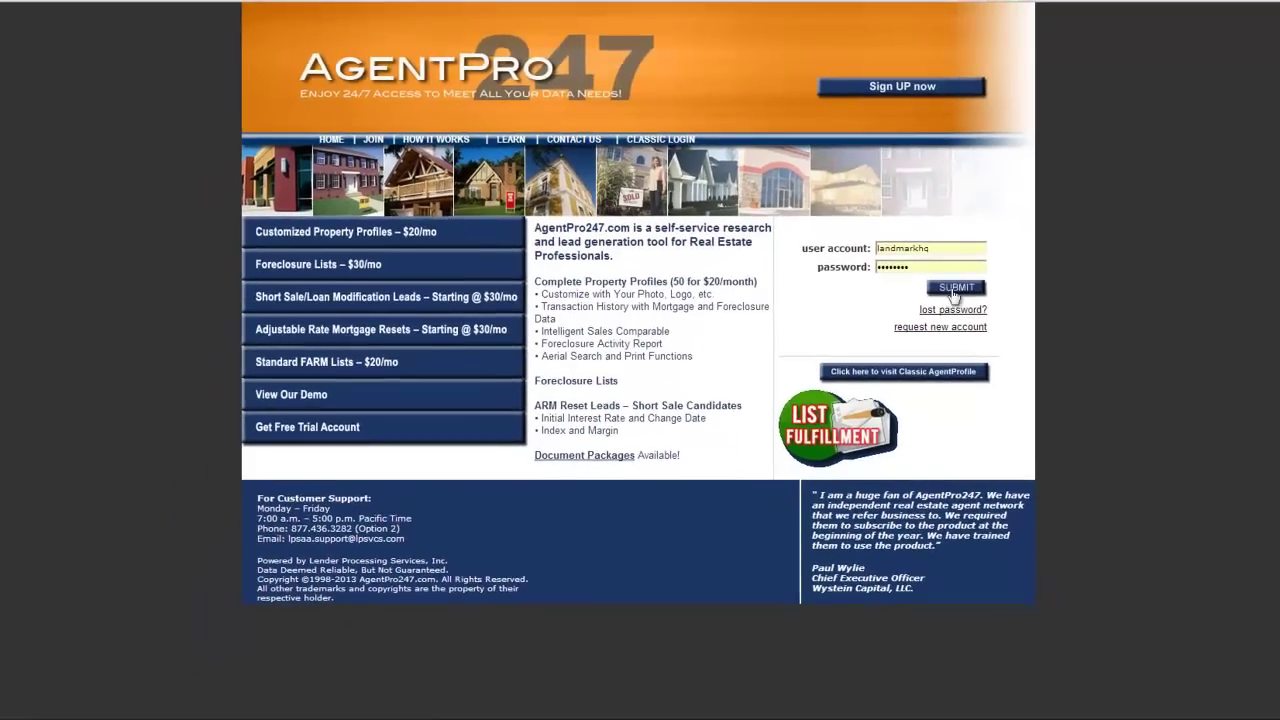
Submit the AgentPro247 login and switch to the FARM list-building search.
{"action": "key", "text": "Return"}
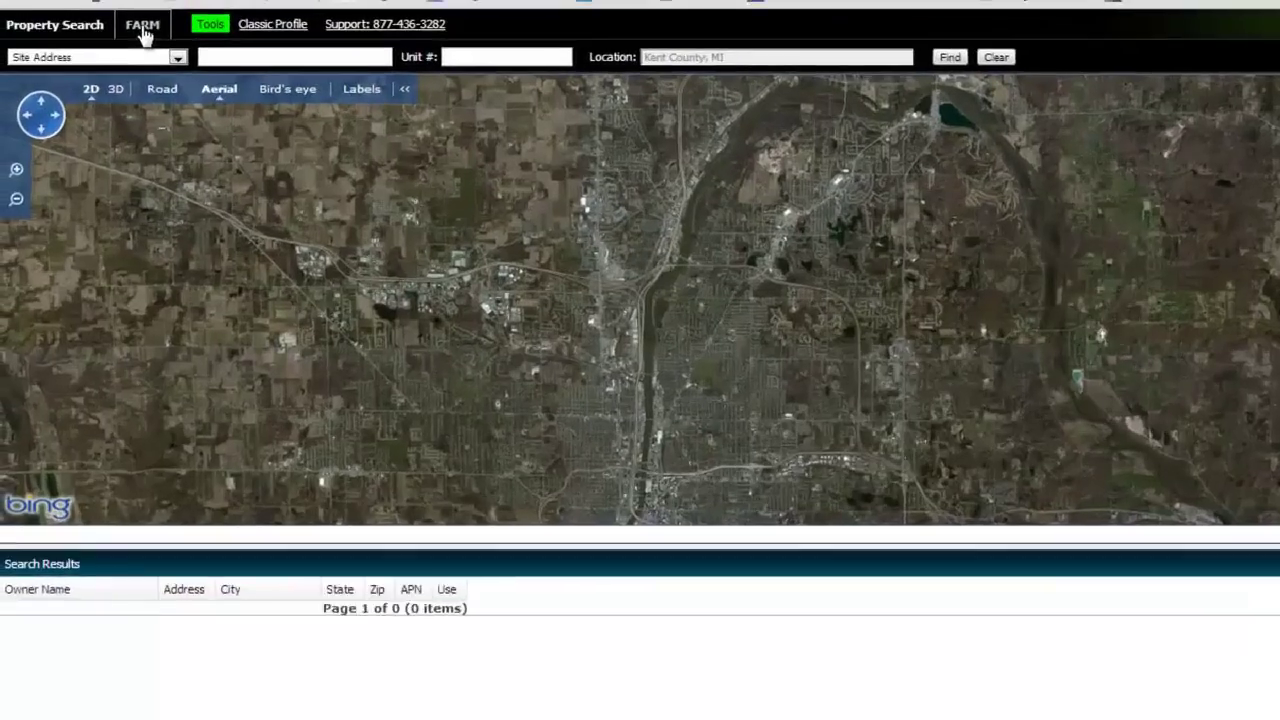
{"action": "left_click", "coordinate": [145, 33]}
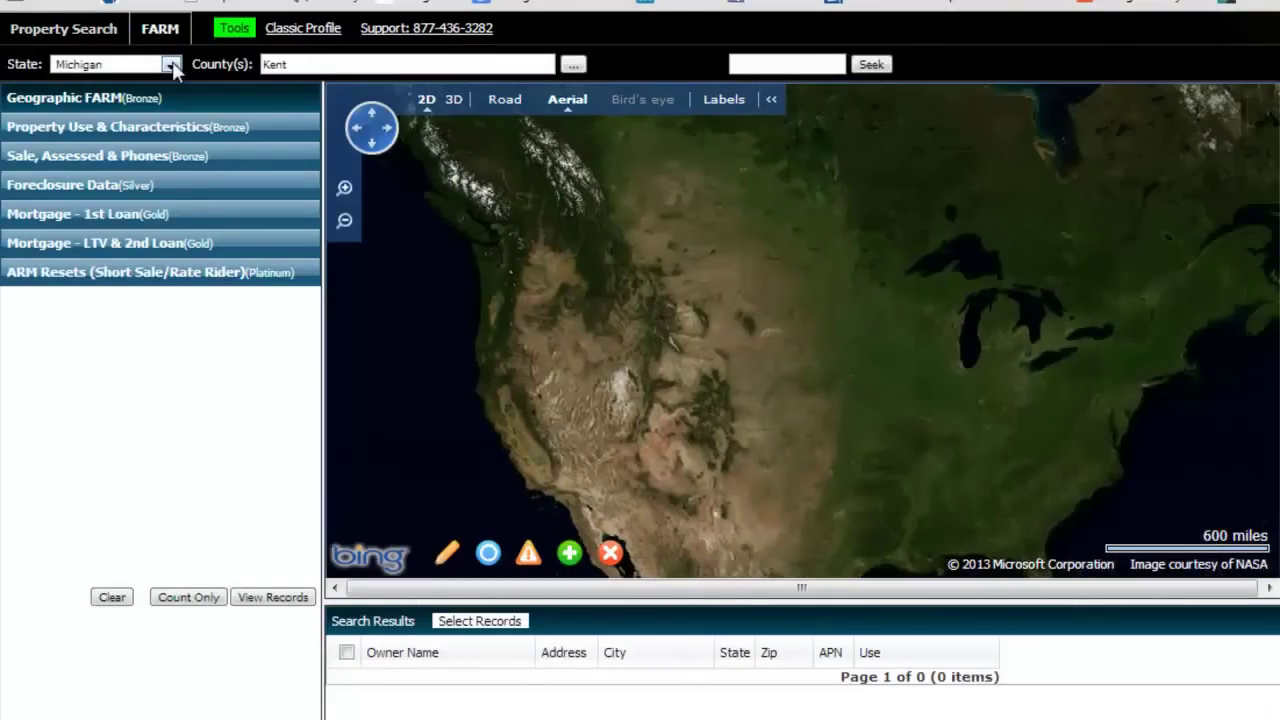
Set the FARM search State to Florida and County(s) to Orange.
{"action": "left_click", "coordinate": [171, 64]}
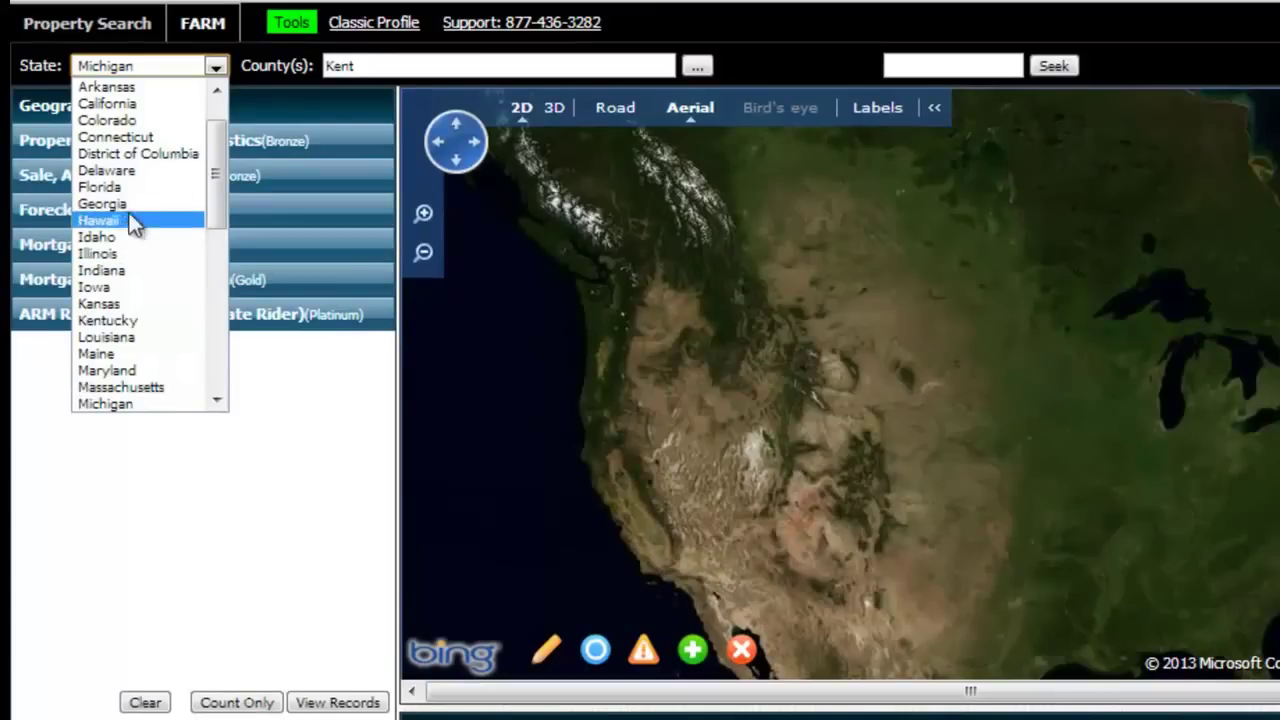
{"action": "left_click_drag", "start_coordinate": [219, 172], "coordinate": [212, 186]}
{"action": "left_click", "coordinate": [128, 118]}
{"action": "left_click", "coordinate": [446, 65]}
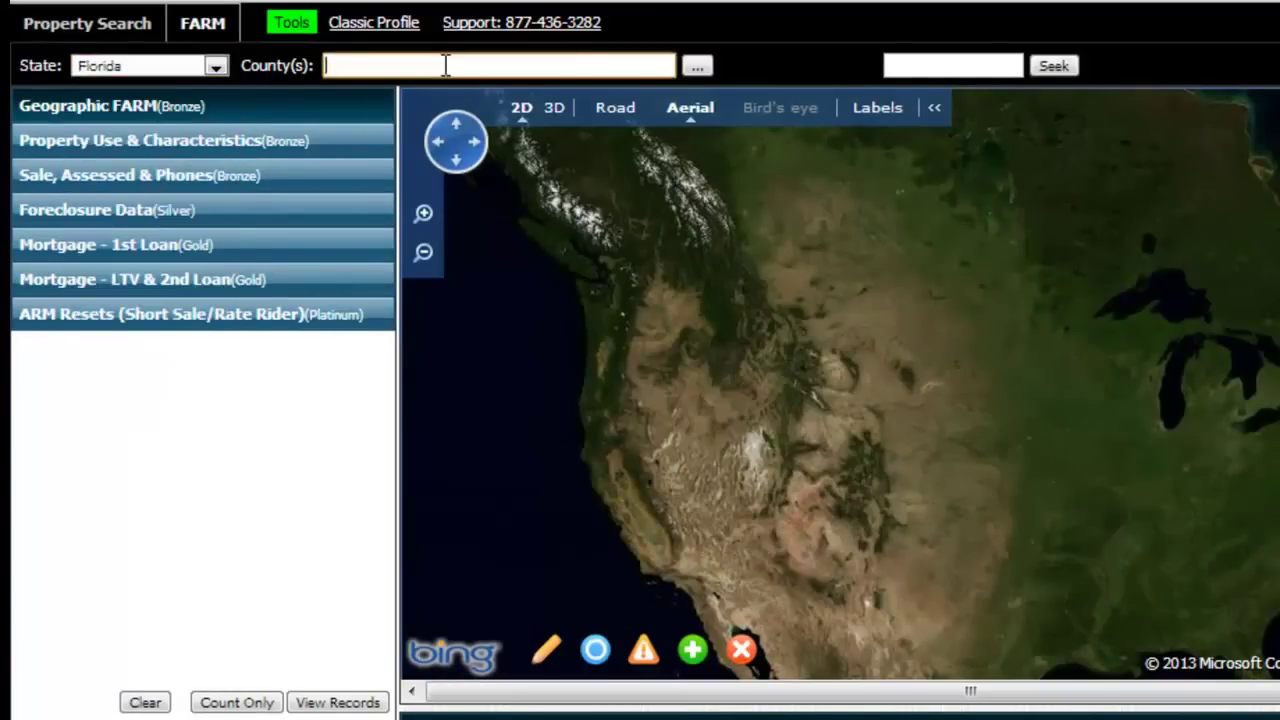
{"action": "type", "text": "Orange"}
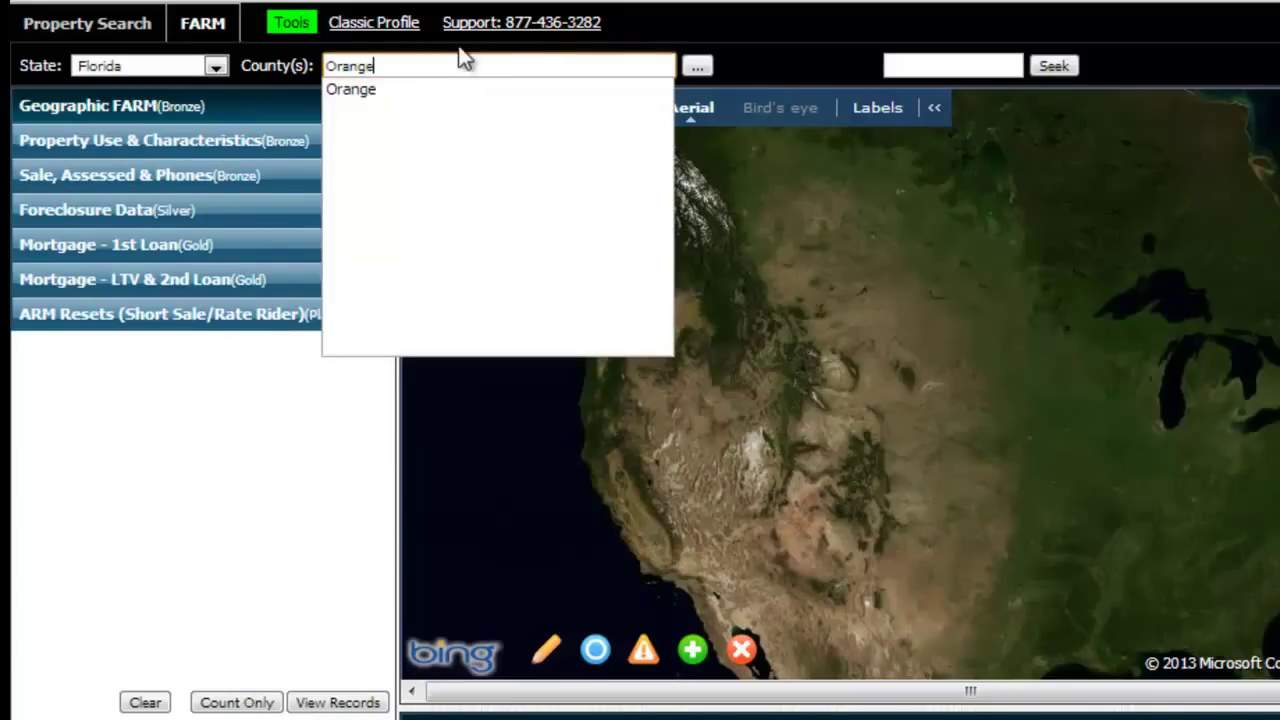
{"action": "left_click", "coordinate": [466, 90]}
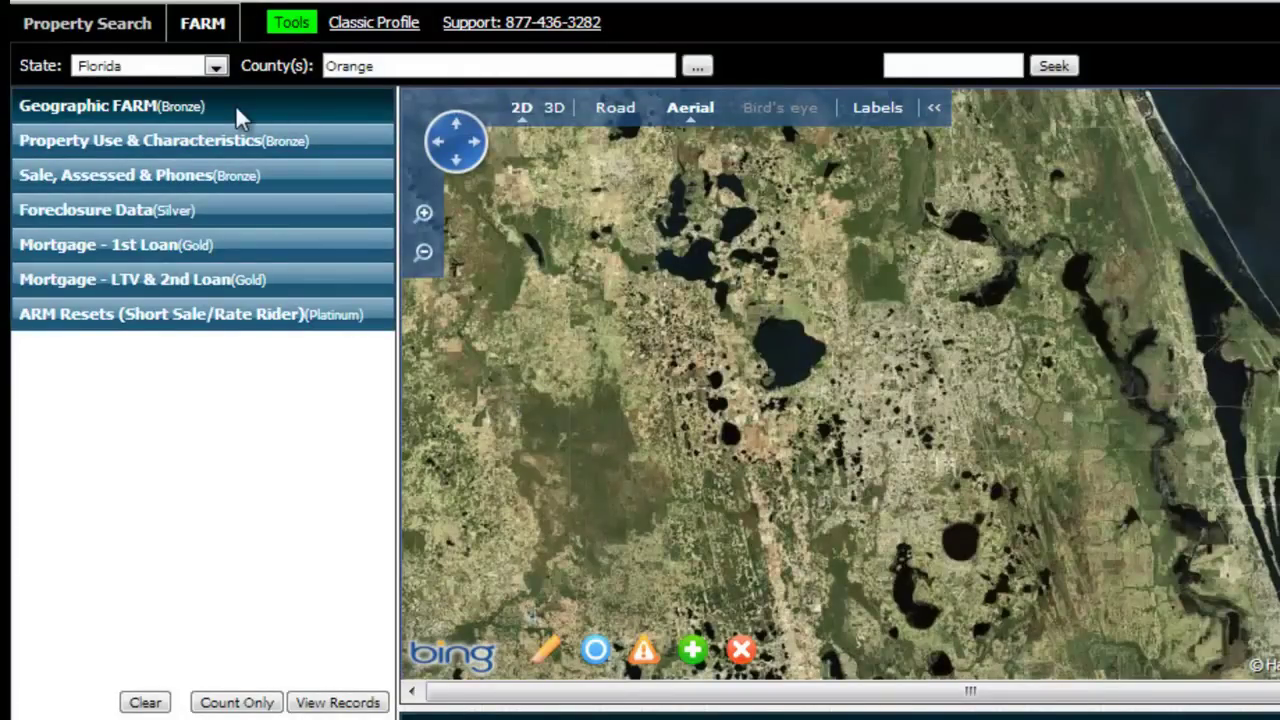
Expand the Geographic FARM section and scroll through its address, city and zip fields.
{"action": "left_click", "coordinate": [125, 108]}
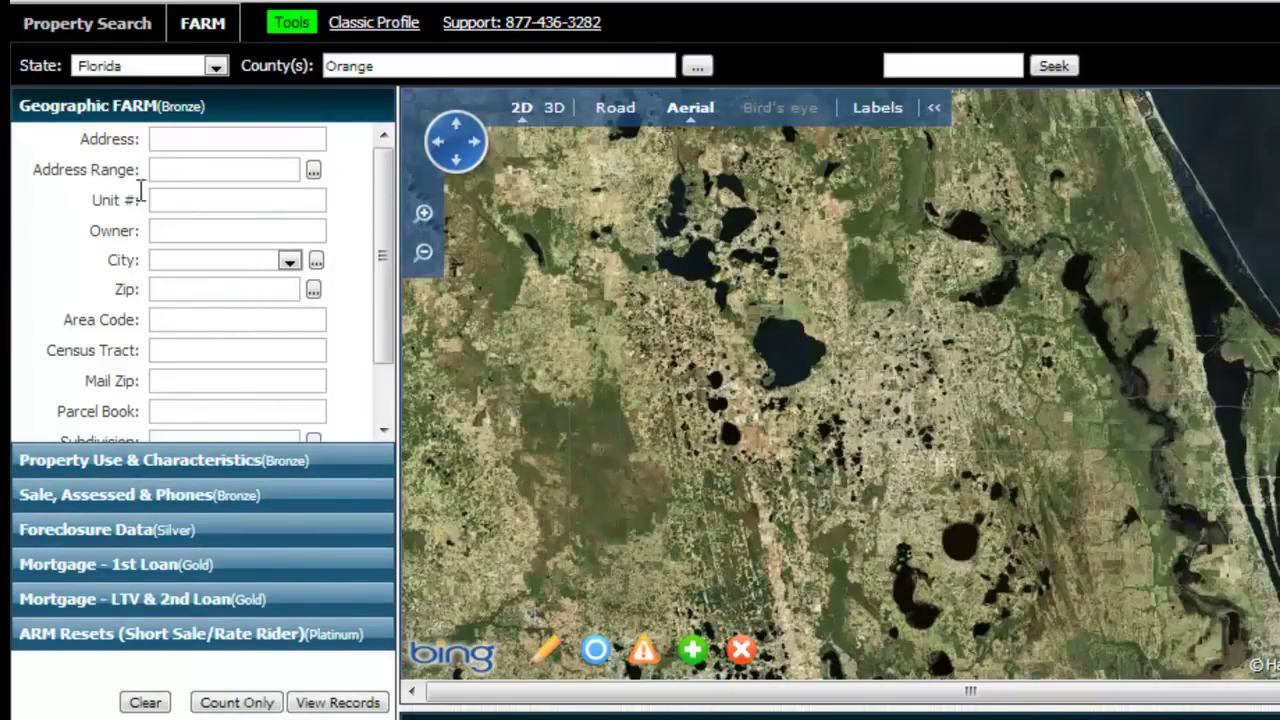
{"action": "left_click_drag", "start_coordinate": [380, 186], "coordinate": [368, 147]}
{"action": "left_click_drag", "start_coordinate": [383, 208], "coordinate": [383, 318]}
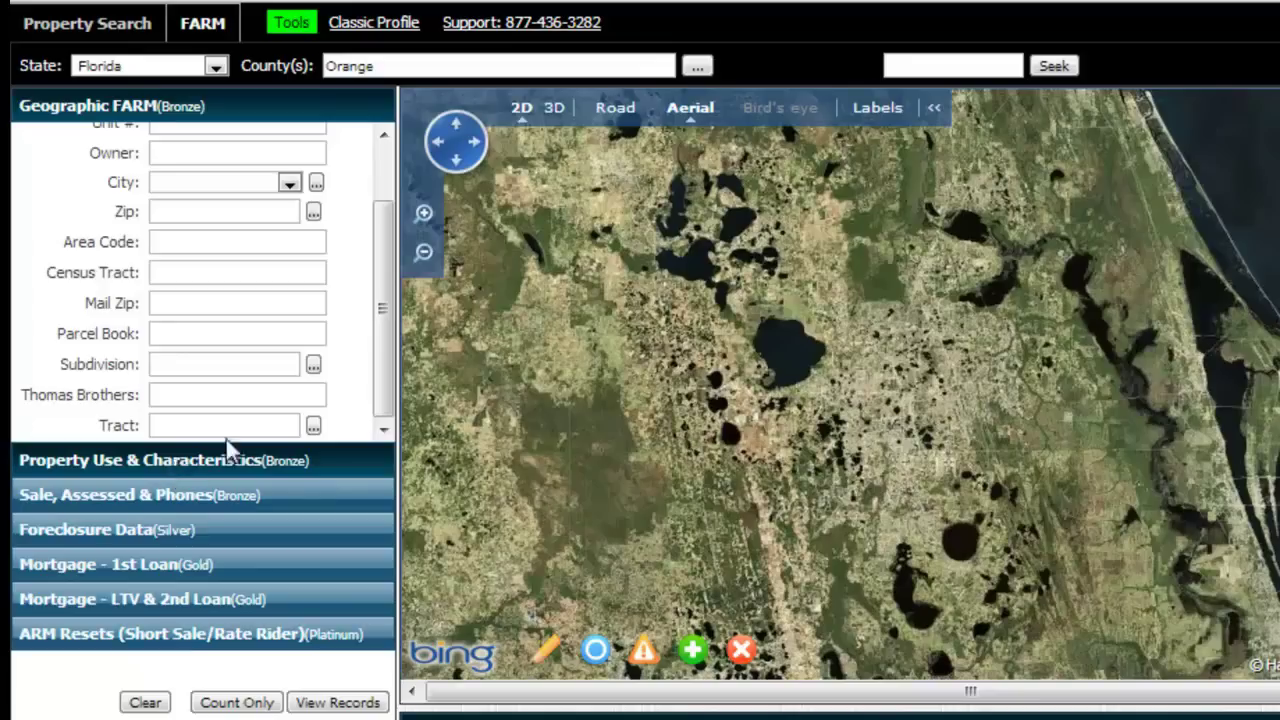
{"action": "left_click_drag", "start_coordinate": [377, 366], "coordinate": [341, 228]}
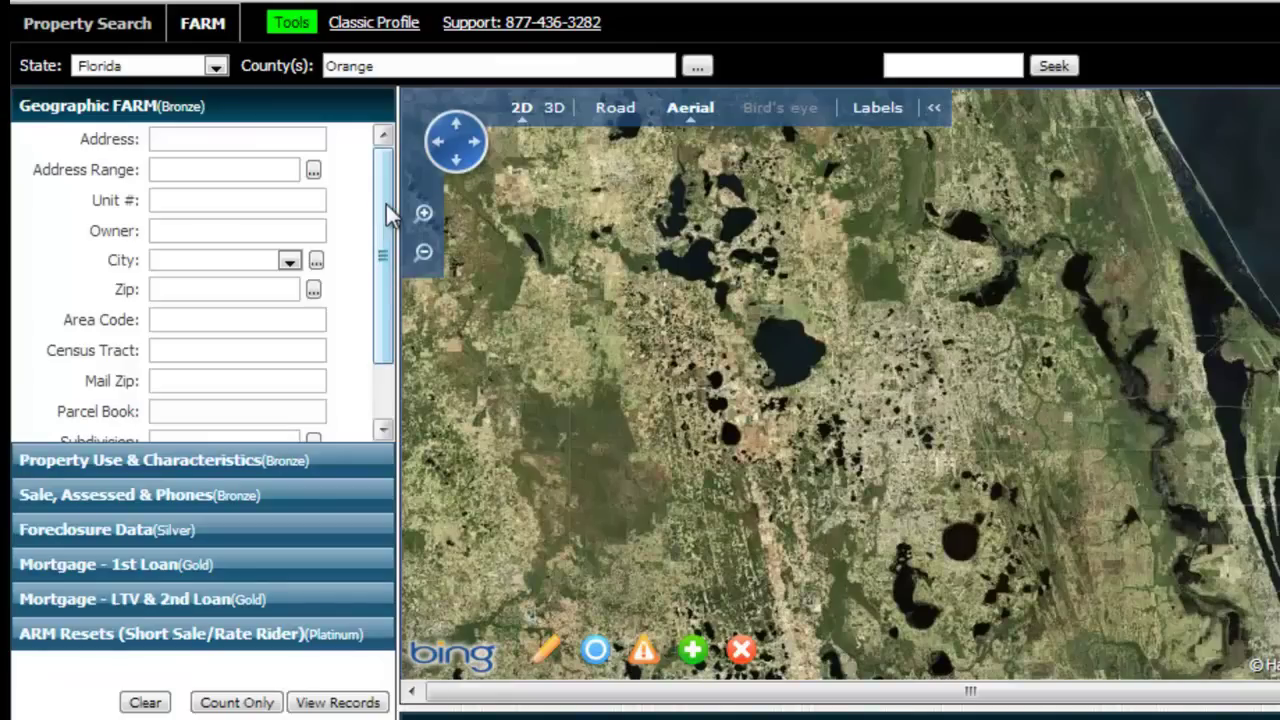
Expand Property Use & Characteristics and set Property Type to SFR, leaving Use Code unrestricted.
{"action": "left_click", "coordinate": [194, 468]}
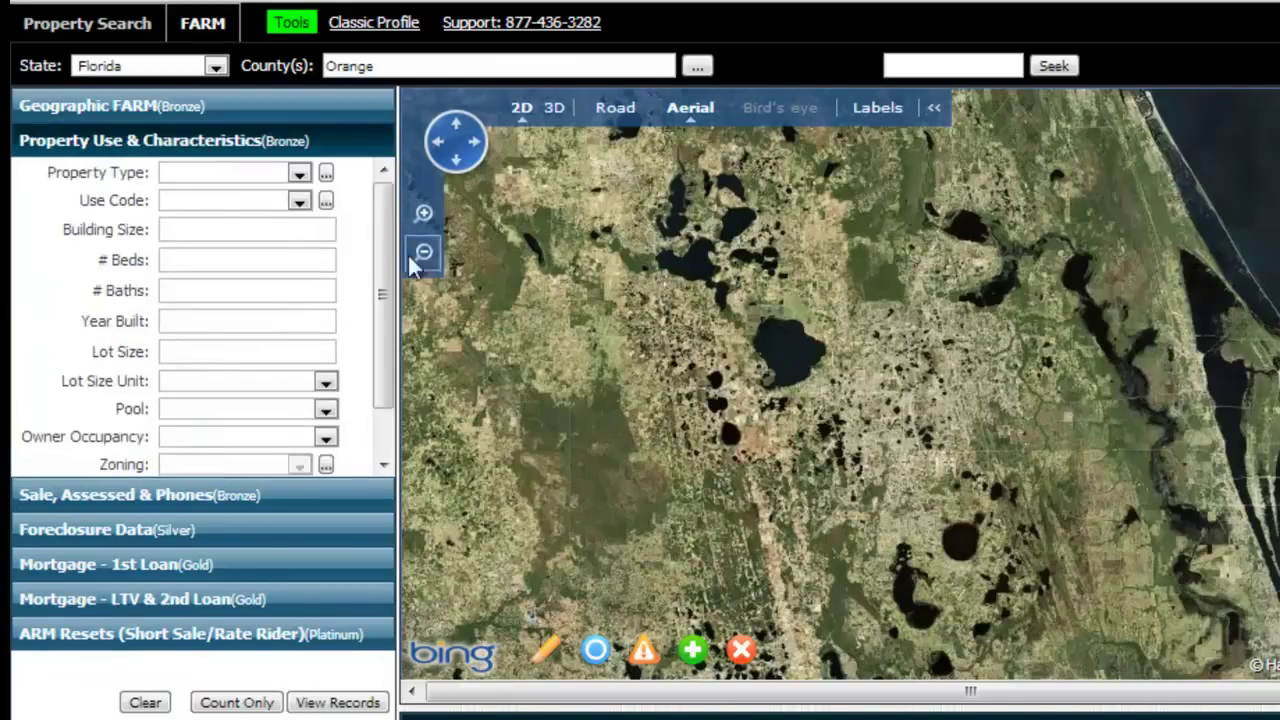
{"action": "scroll", "coordinate": [385, 243], "scroll_direction": "down", "scroll_amount": 2}
{"action": "scroll", "coordinate": [361, 253], "scroll_direction": "up", "scroll_amount": 2}
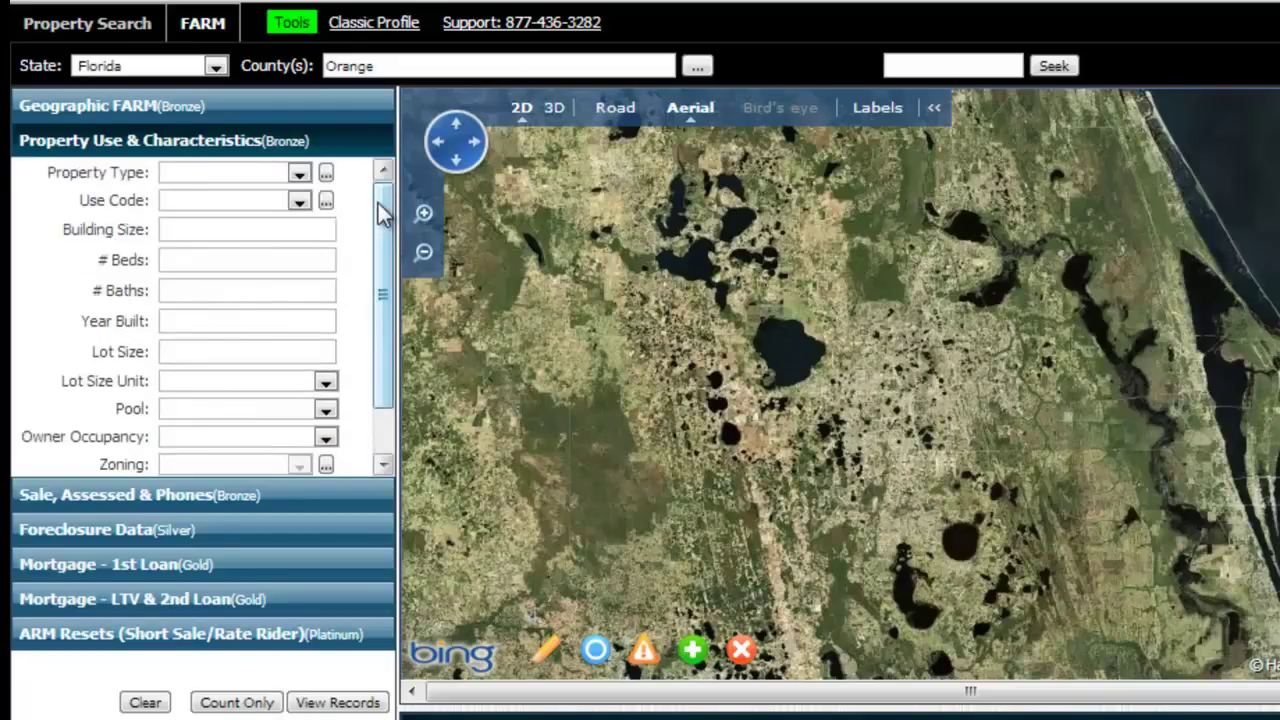
{"action": "left_click", "coordinate": [300, 174]}
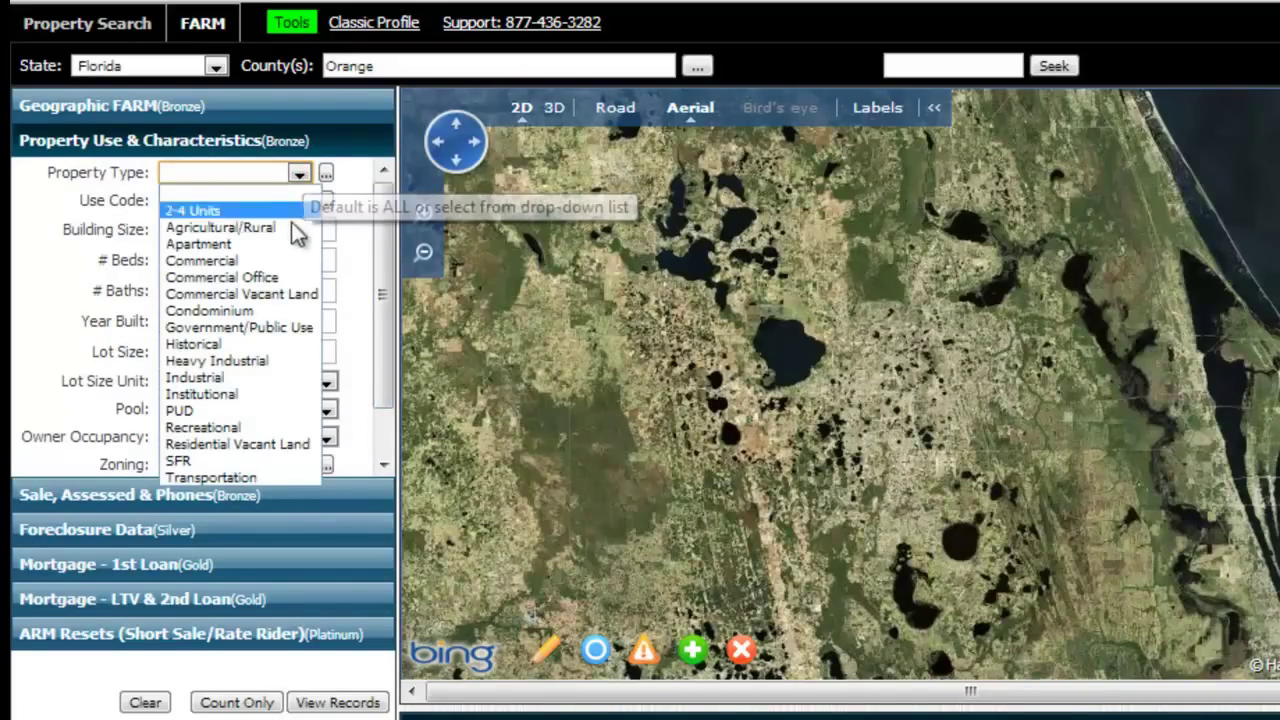
{"action": "left_click", "coordinate": [220, 462]}
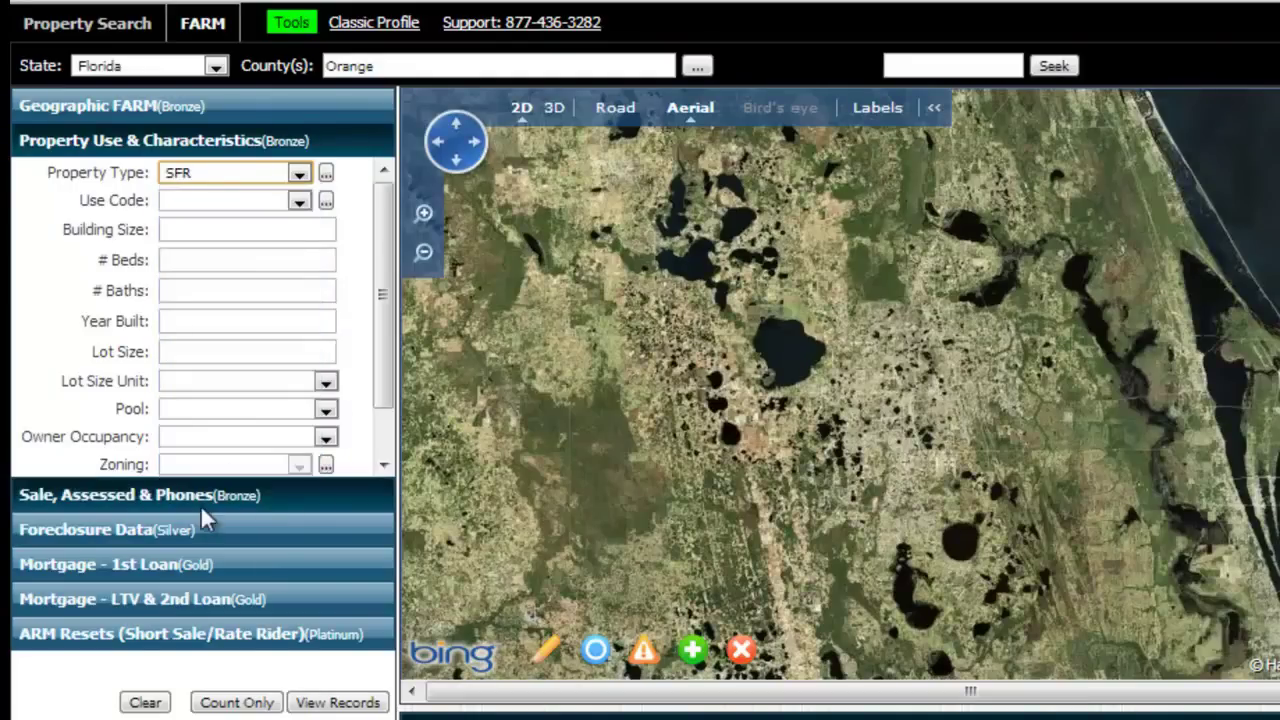
{"action": "left_click", "coordinate": [301, 202]}
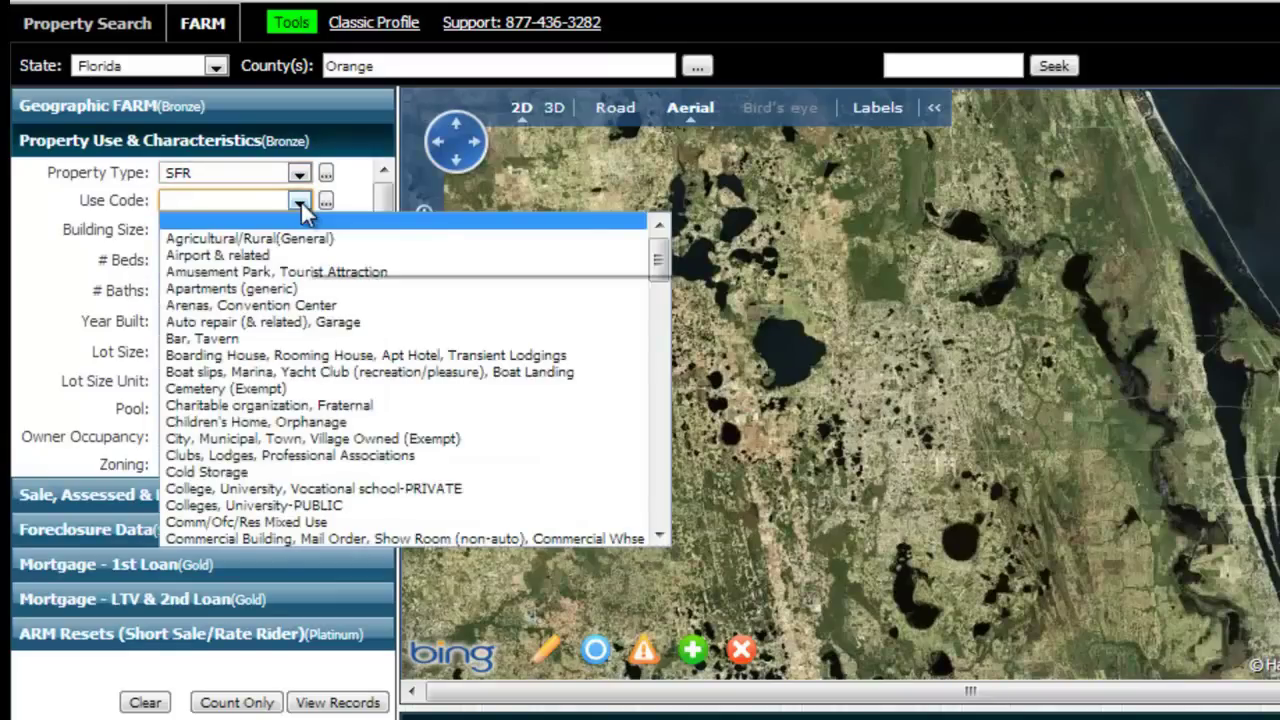
{"action": "left_click_drag", "start_coordinate": [657, 264], "coordinate": [592, 222]}
{"action": "left_click", "coordinate": [592, 221]}
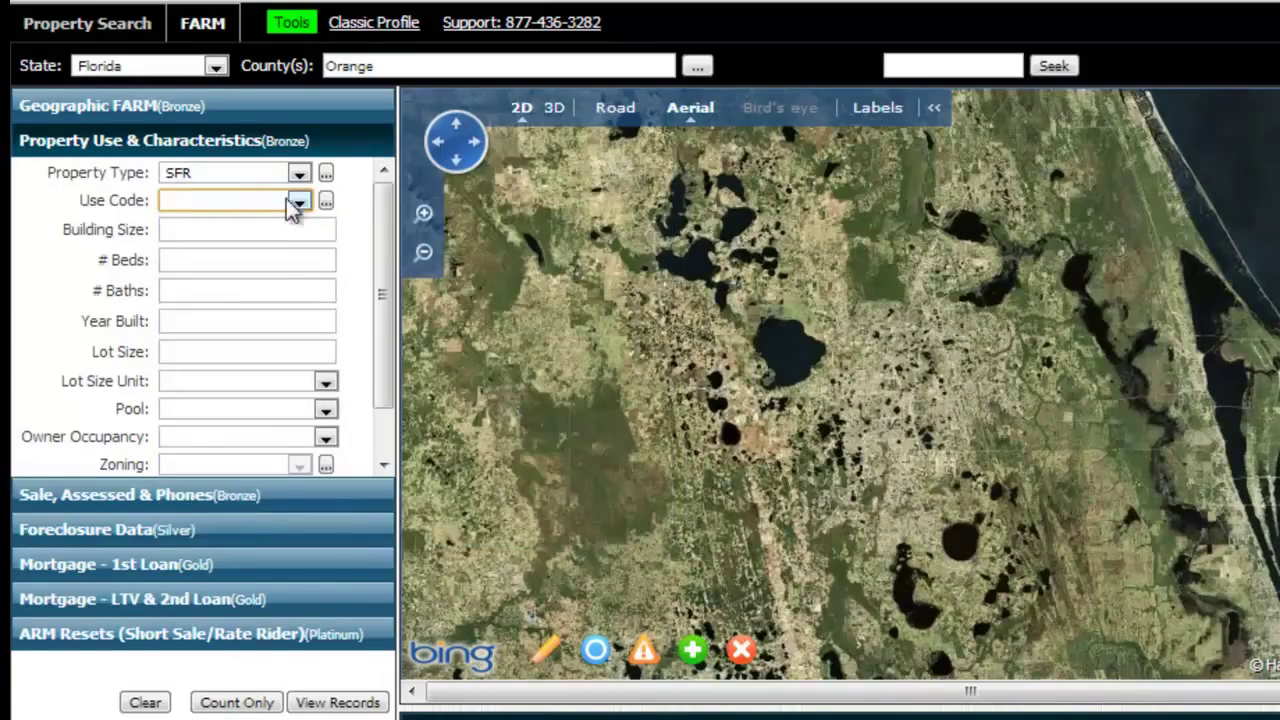
Set Owner Occupancy to Absentee and Pool to Only Without, then expand Sale, Assessed & Phones.
{"action": "left_click", "coordinate": [384, 255]}
{"action": "left_click_drag", "start_coordinate": [384, 255], "coordinate": [367, 342]}
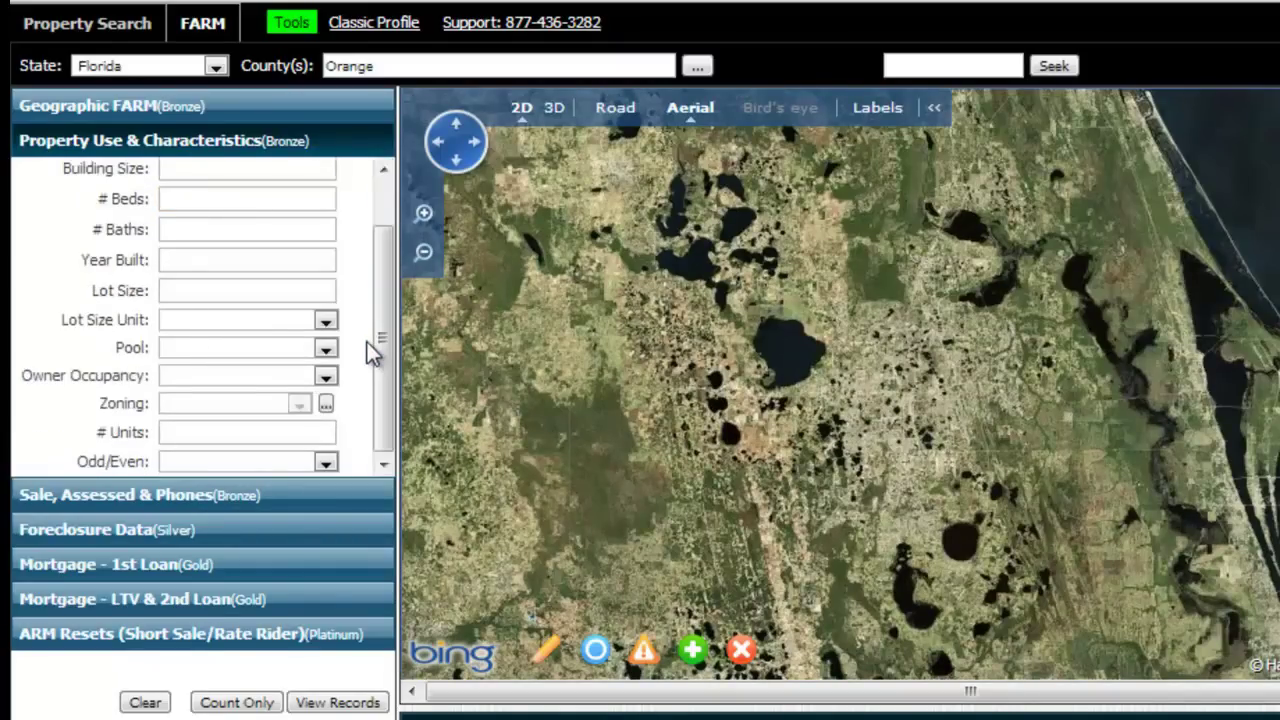
{"action": "left_click", "coordinate": [326, 376]}
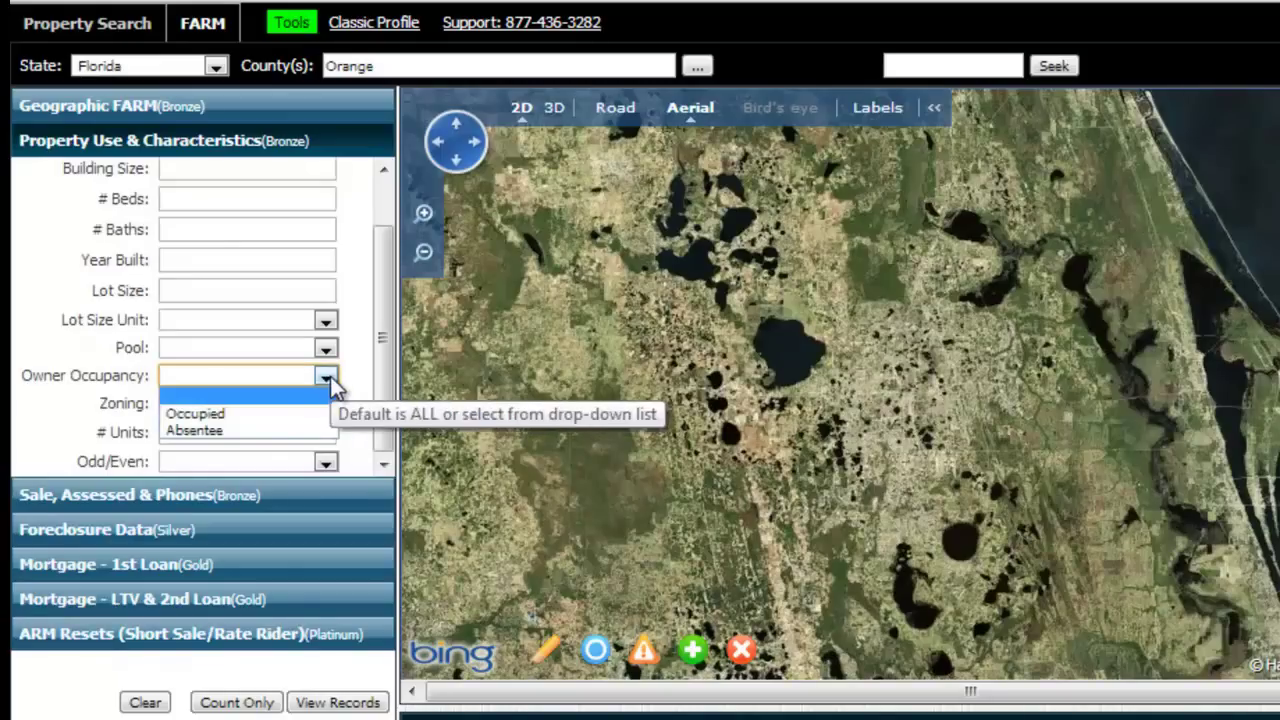
{"action": "left_click", "coordinate": [269, 428]}
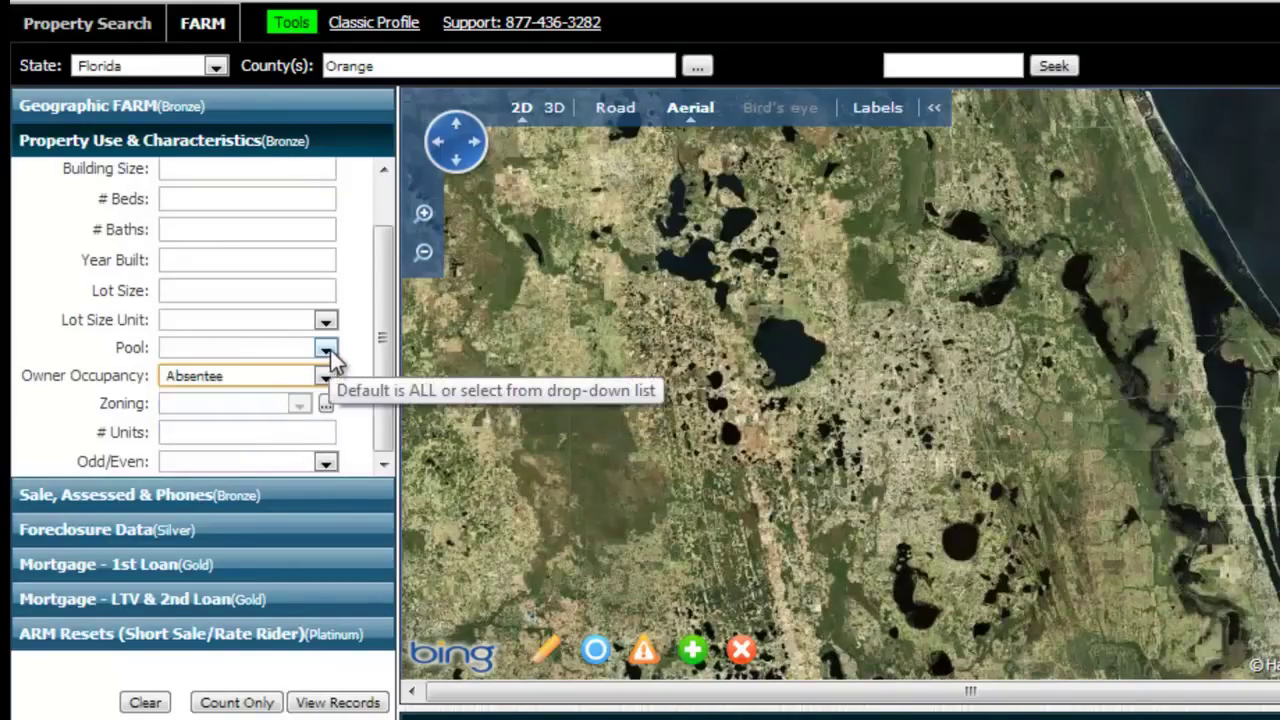
{"action": "left_click", "coordinate": [329, 351]}
{"action": "left_click", "coordinate": [286, 401]}
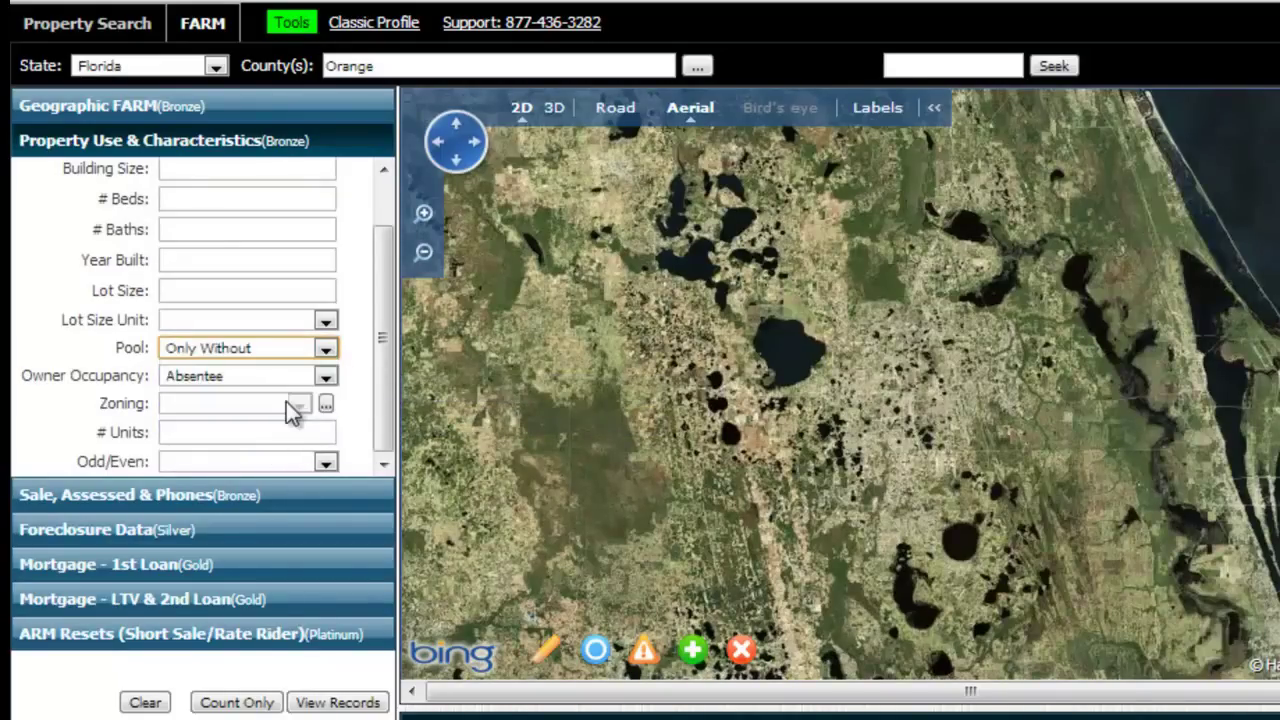
{"action": "left_click", "coordinate": [217, 492]}
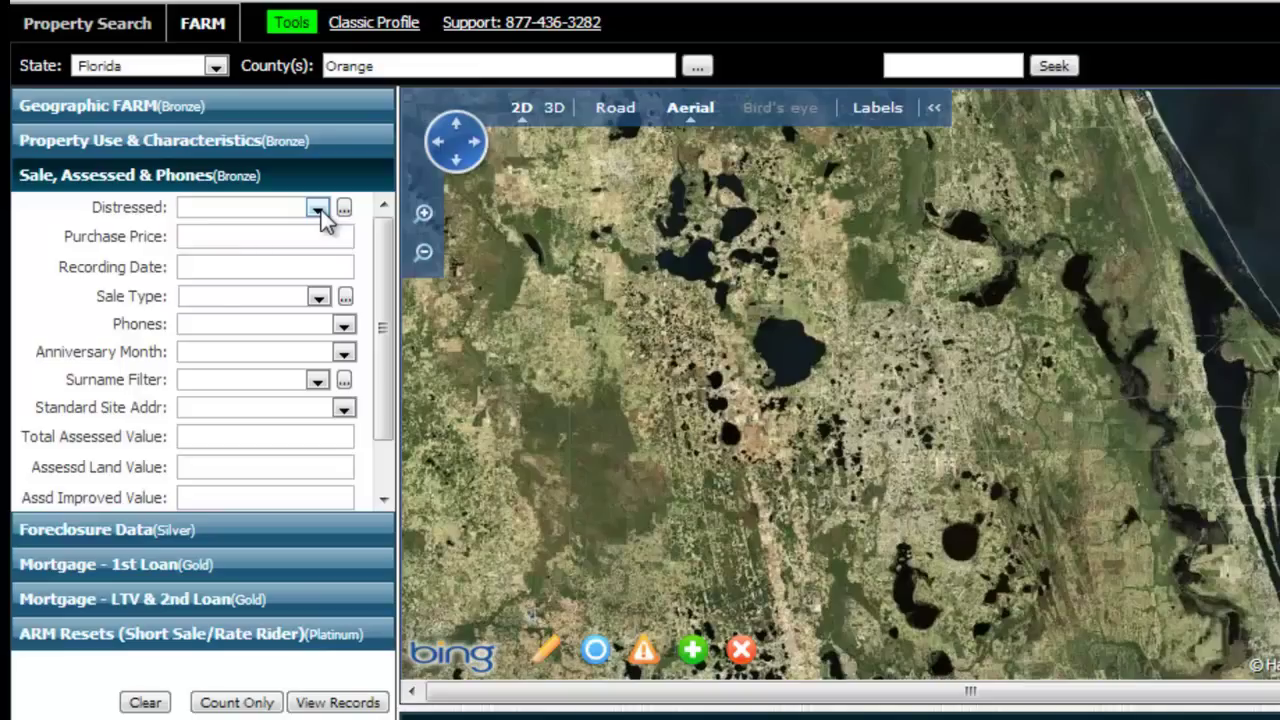
{"action": "left_click", "coordinate": [318, 208]}
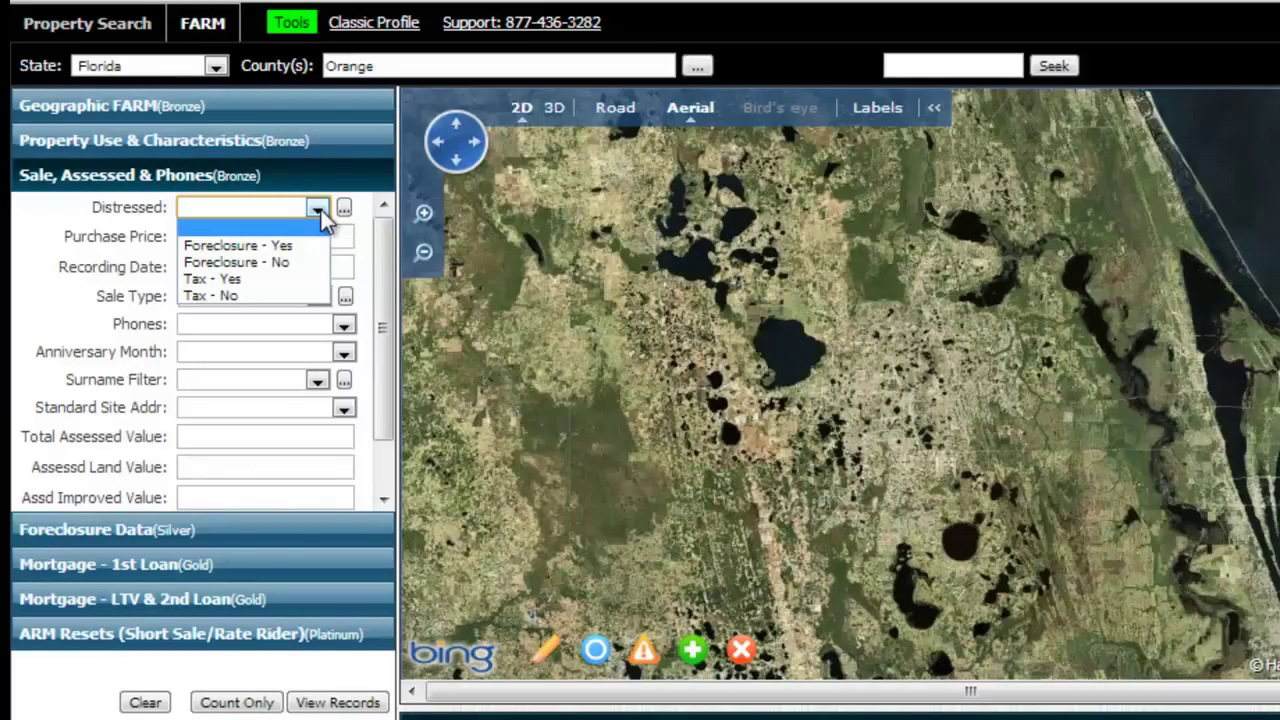
{"action": "left_click", "coordinate": [266, 278]}
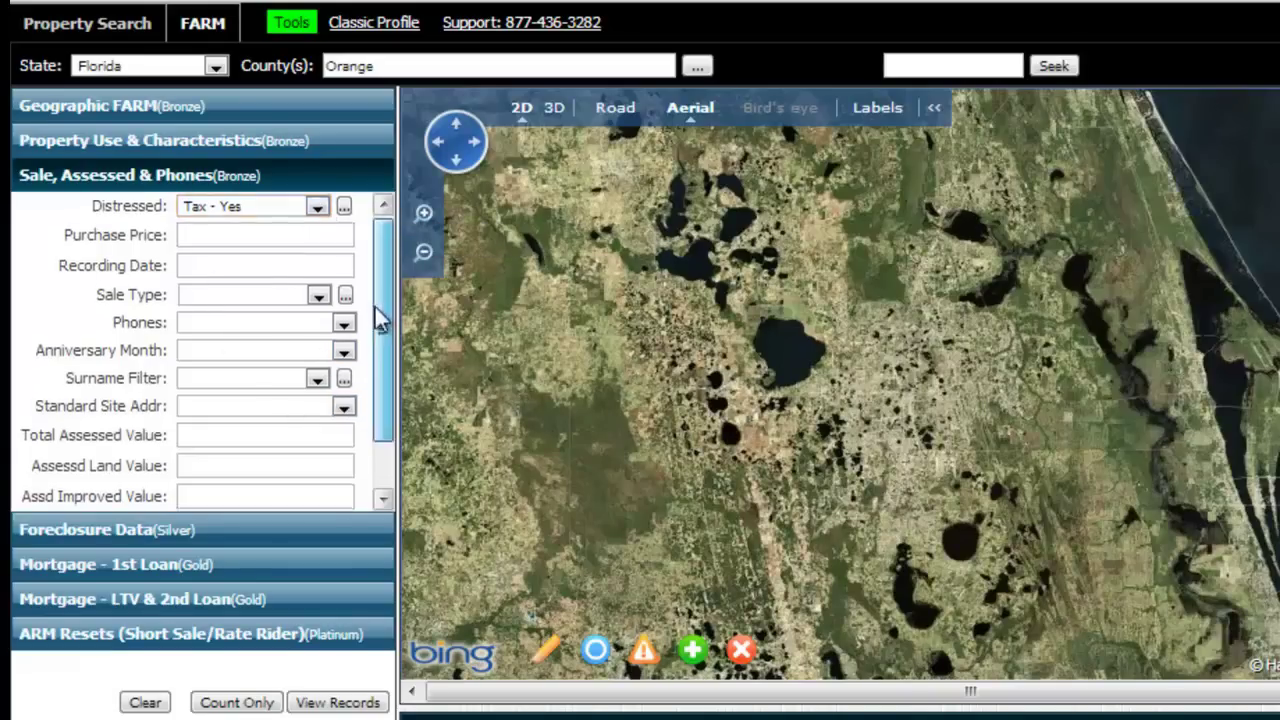
{"action": "scroll", "coordinate": [380, 318], "scroll_direction": "down", "scroll_amount": 2}
{"action": "left_click", "coordinate": [309, 494]}
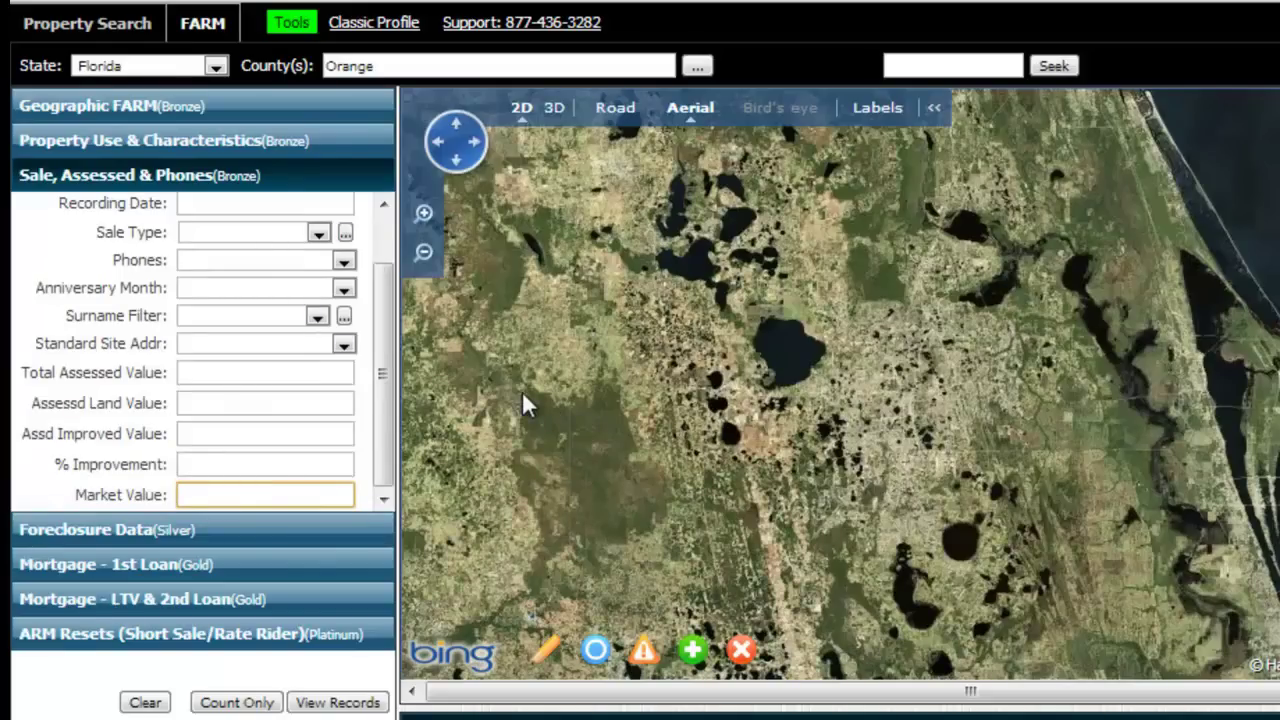
{"action": "type", "text": "50000-200000"}
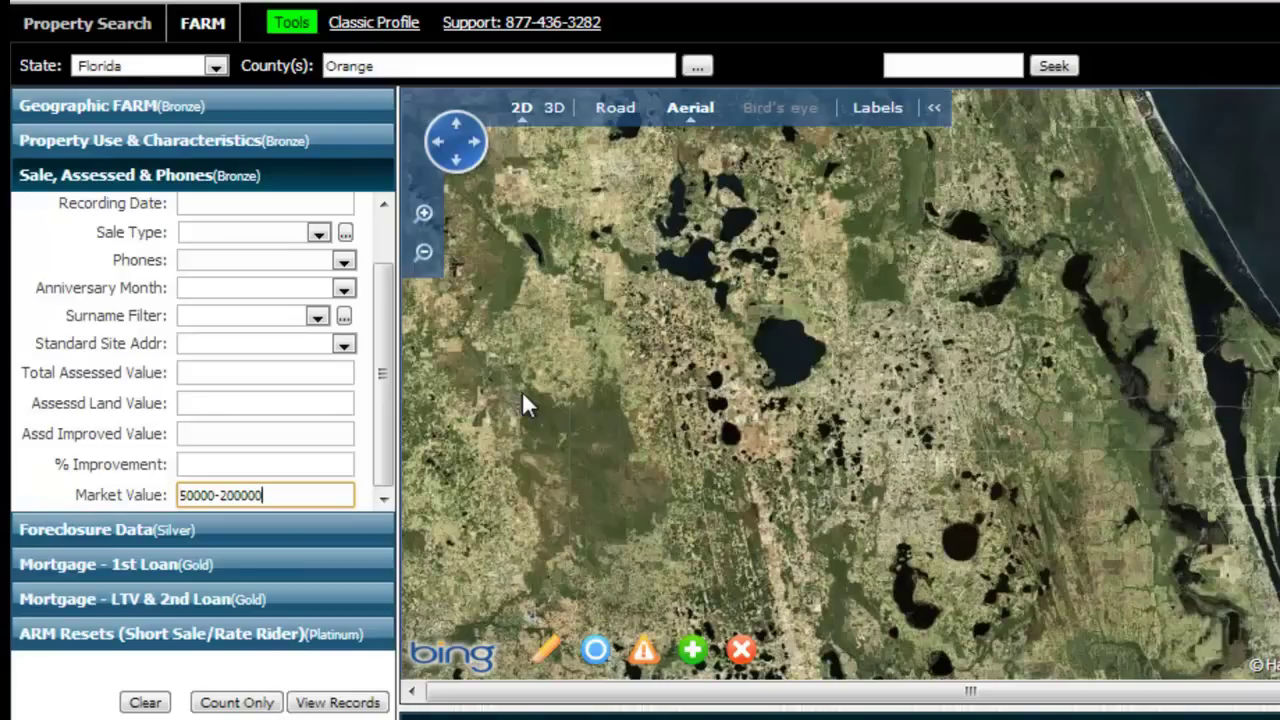
{"action": "left_click", "coordinate": [168, 530]}
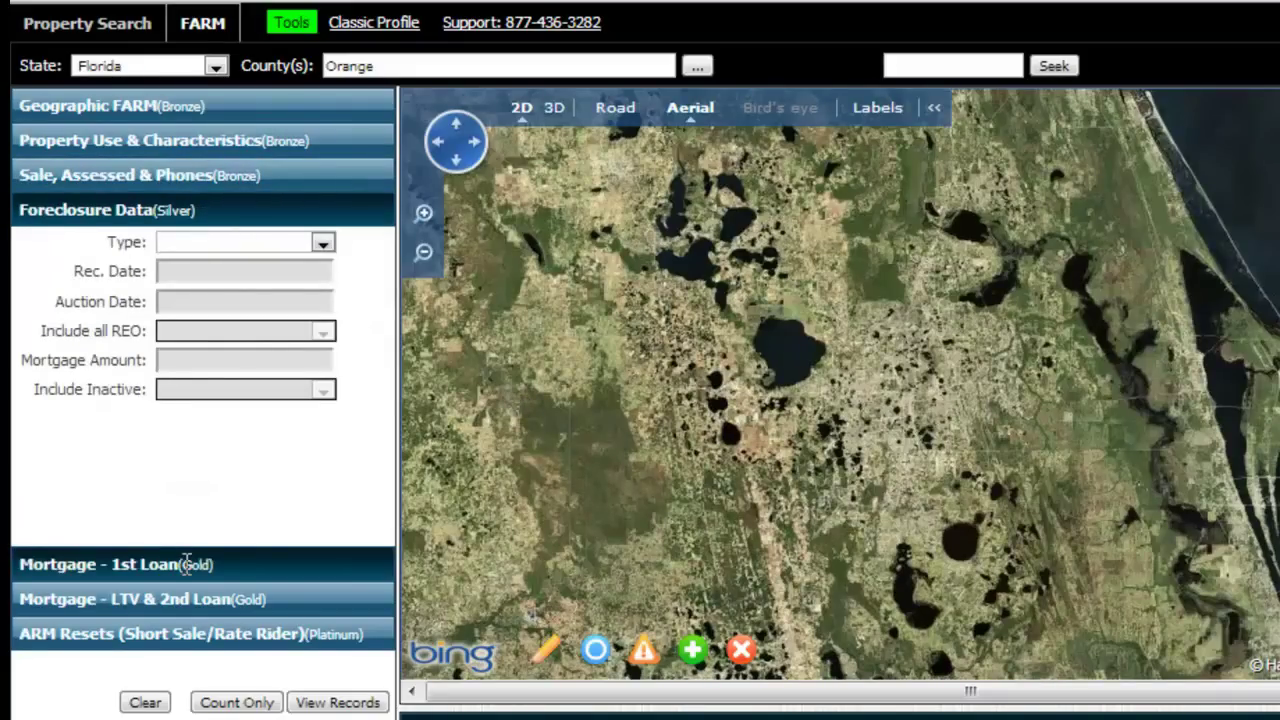
Expand the Mortgage - 1st Loan criteria to review them, then go back to Geographic FARM.
{"action": "left_click", "coordinate": [186, 564]}
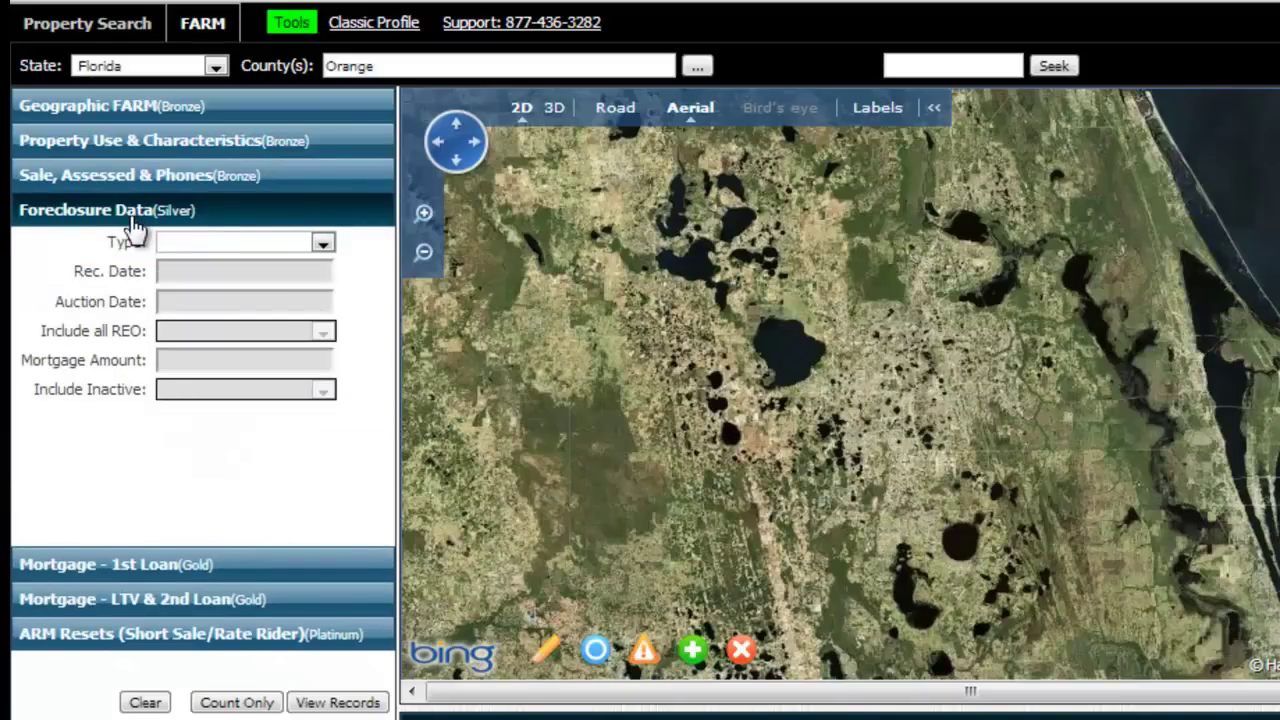
{"action": "left_click", "coordinate": [230, 566]}
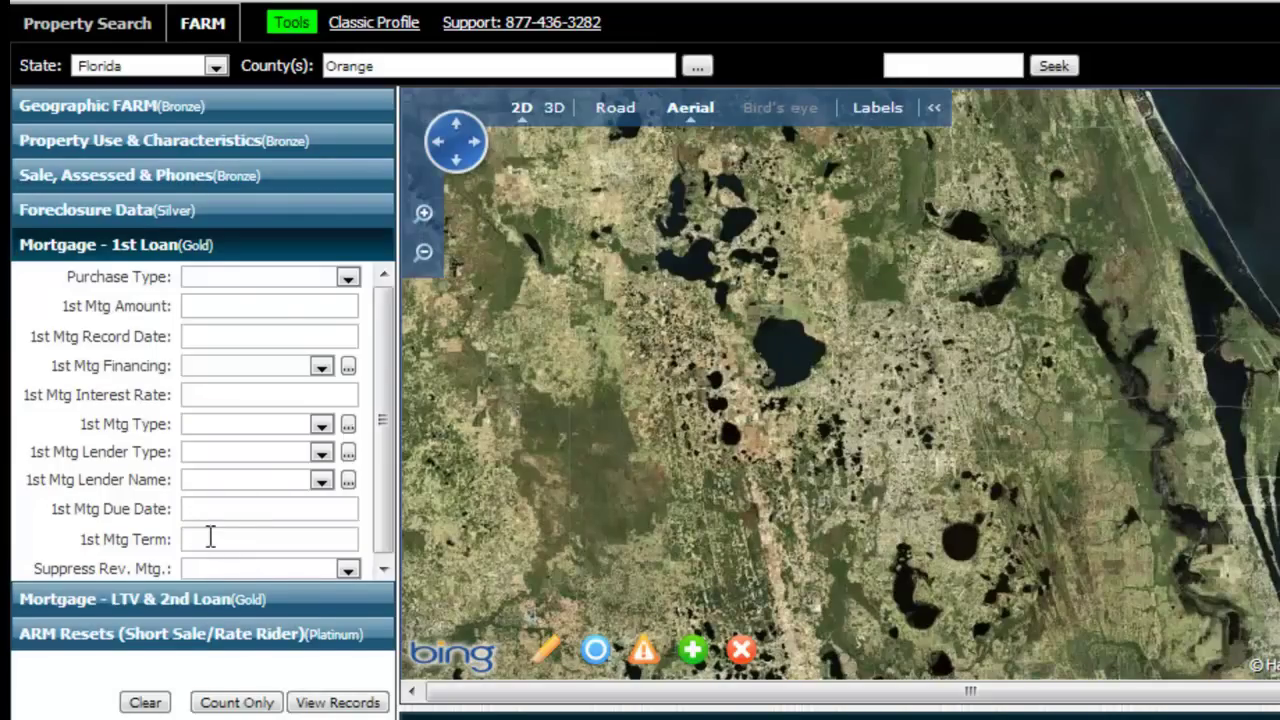
{"action": "left_click", "coordinate": [130, 98]}
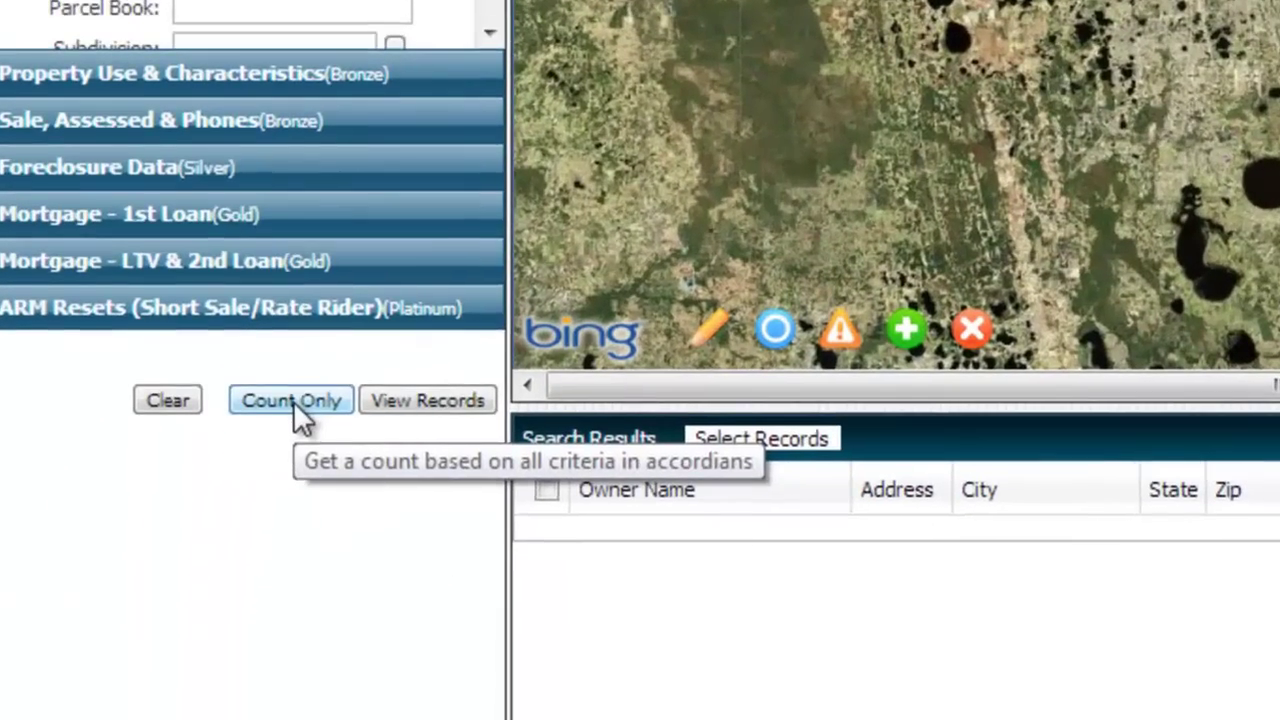
Run Count Only for 333 matches, then reopen Sale, Assessed & Phones and the Distressed choices.
{"action": "left_click", "coordinate": [238, 703]}
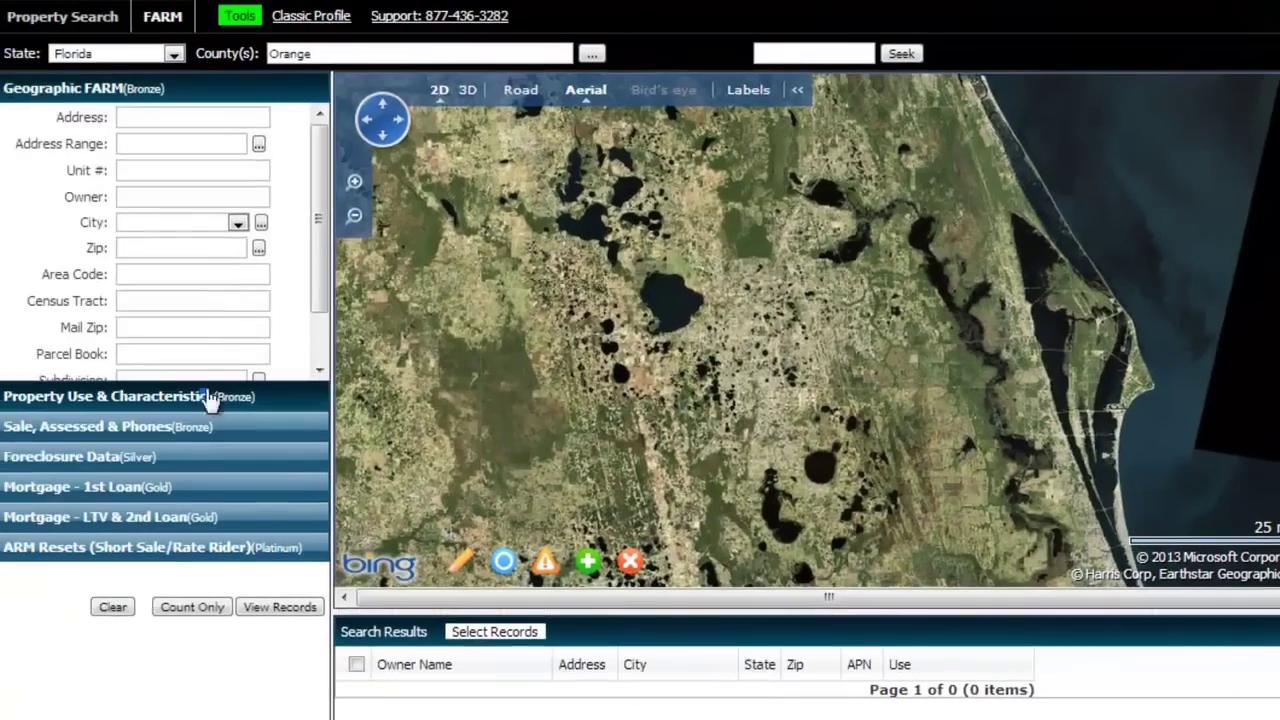
{"action": "left_click", "coordinate": [150, 426]}
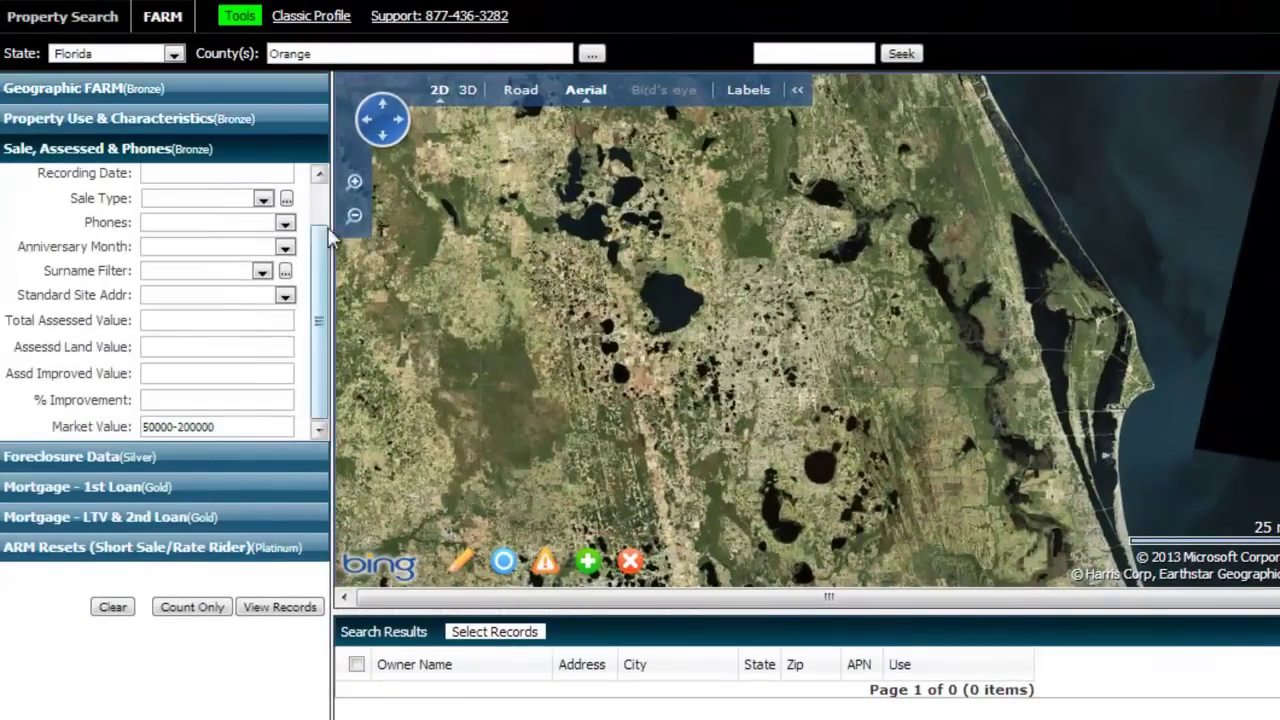
{"action": "left_click_drag", "start_coordinate": [322, 240], "coordinate": [318, 177]}
{"action": "left_click", "coordinate": [262, 175]}
Clear Distressed and recount (over 5,000), then restore Tax - Yes and recount.
{"action": "left_click", "coordinate": [237, 190]}
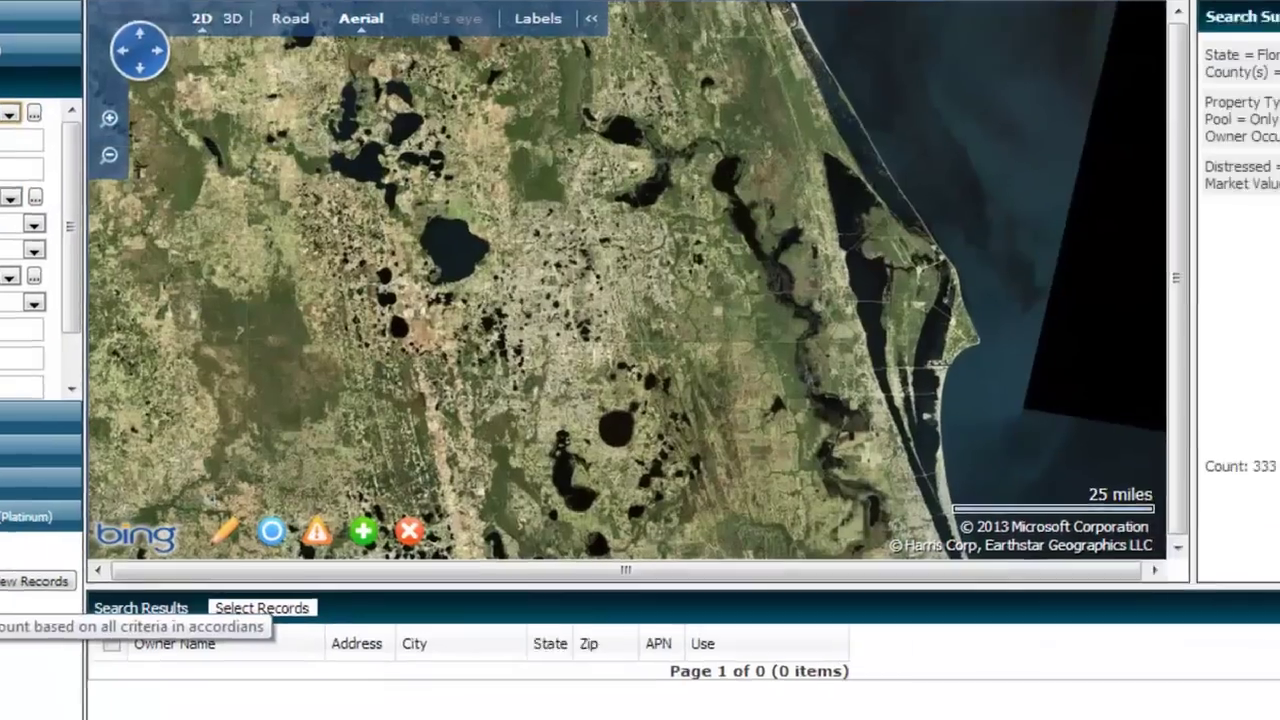
{"action": "left_click", "coordinate": [192, 607]}
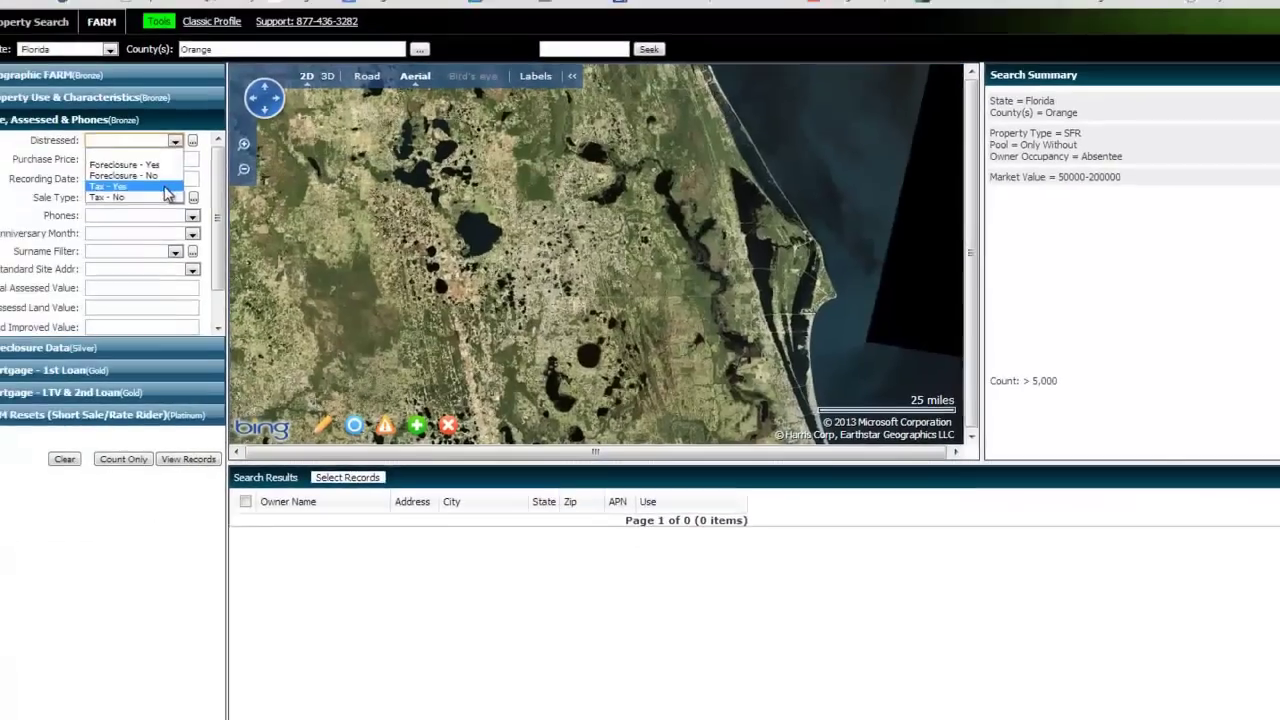
{"action": "left_click", "coordinate": [185, 189]}
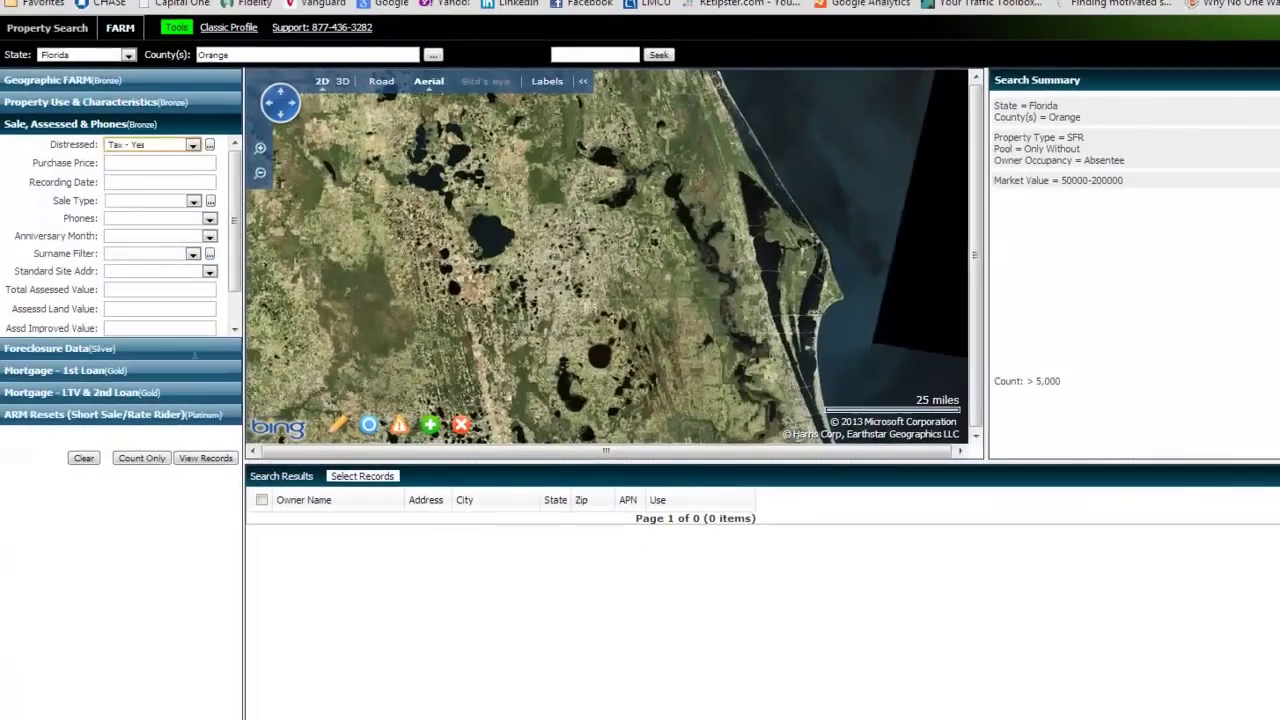
{"action": "left_click", "coordinate": [159, 460]}
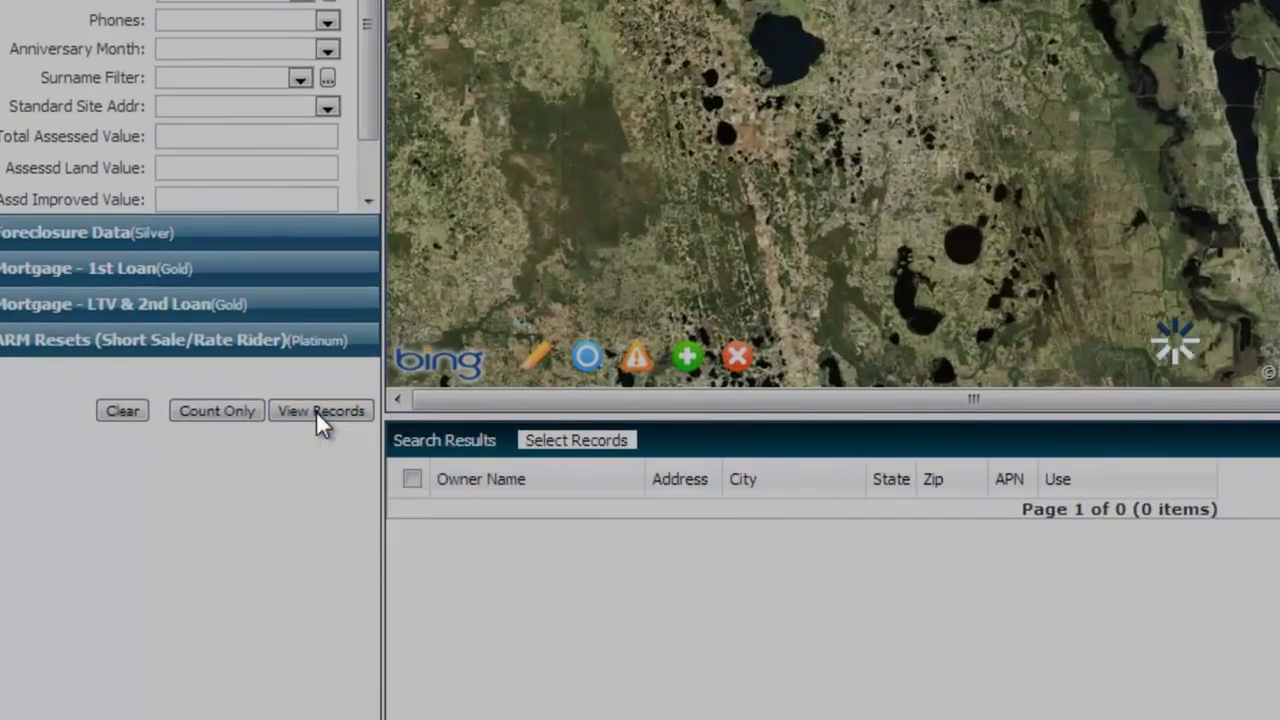
View the 333 records in the results grid and map, browsing to page 2.
{"action": "left_click", "coordinate": [315, 410]}
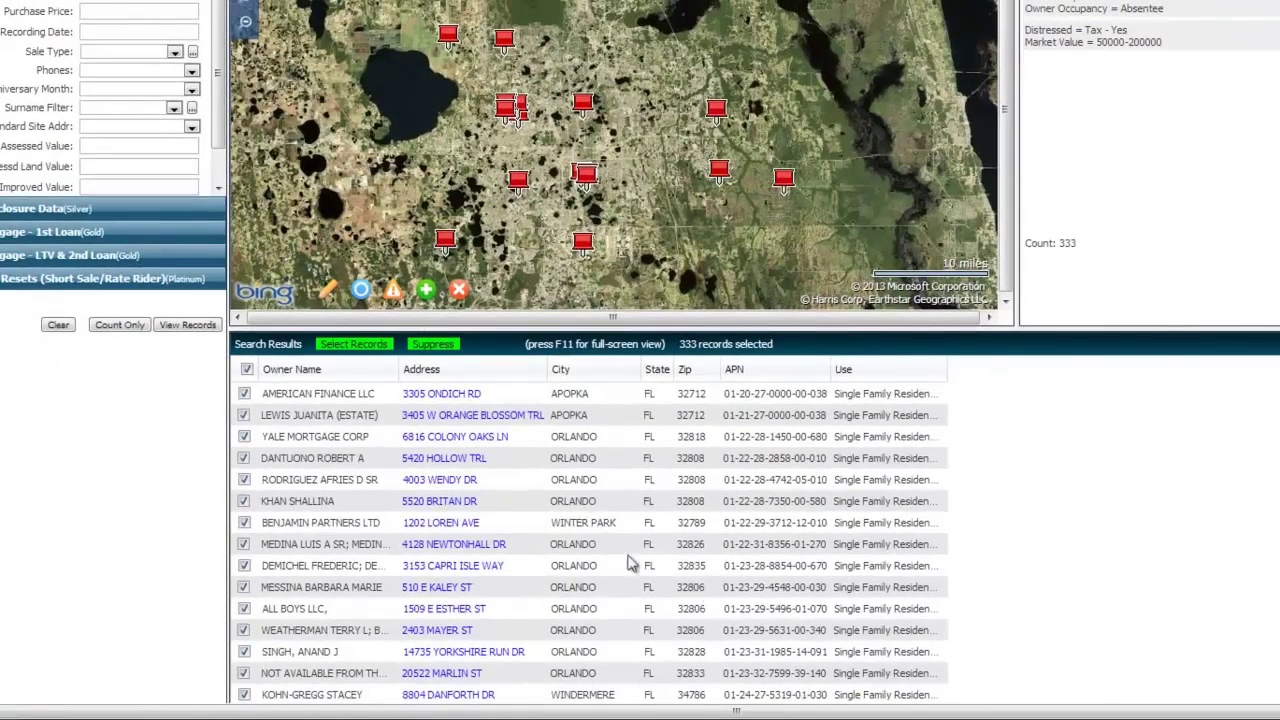
{"action": "scroll", "coordinate": [595, 552], "scroll_direction": "down", "scroll_amount": 3}
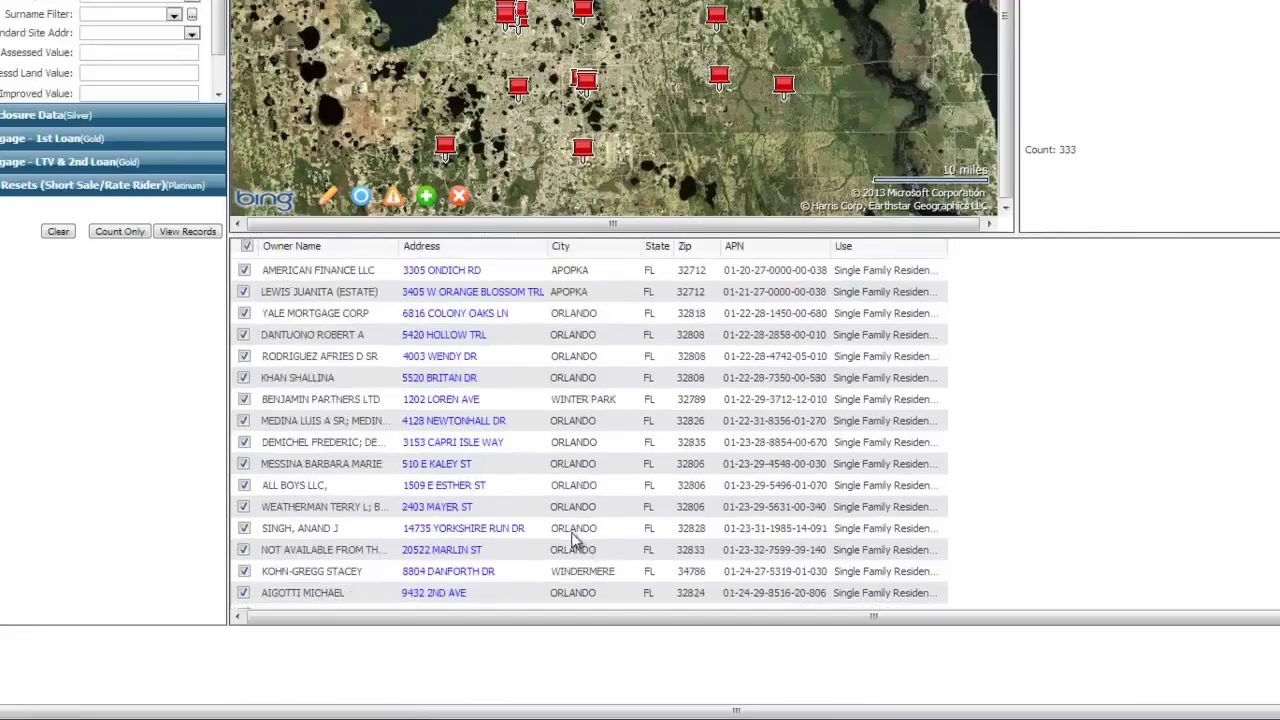
{"action": "scroll", "coordinate": [571, 531], "scroll_direction": "up", "scroll_amount": 1}
{"action": "scroll", "coordinate": [578, 487], "scroll_direction": "down", "scroll_amount": 3}
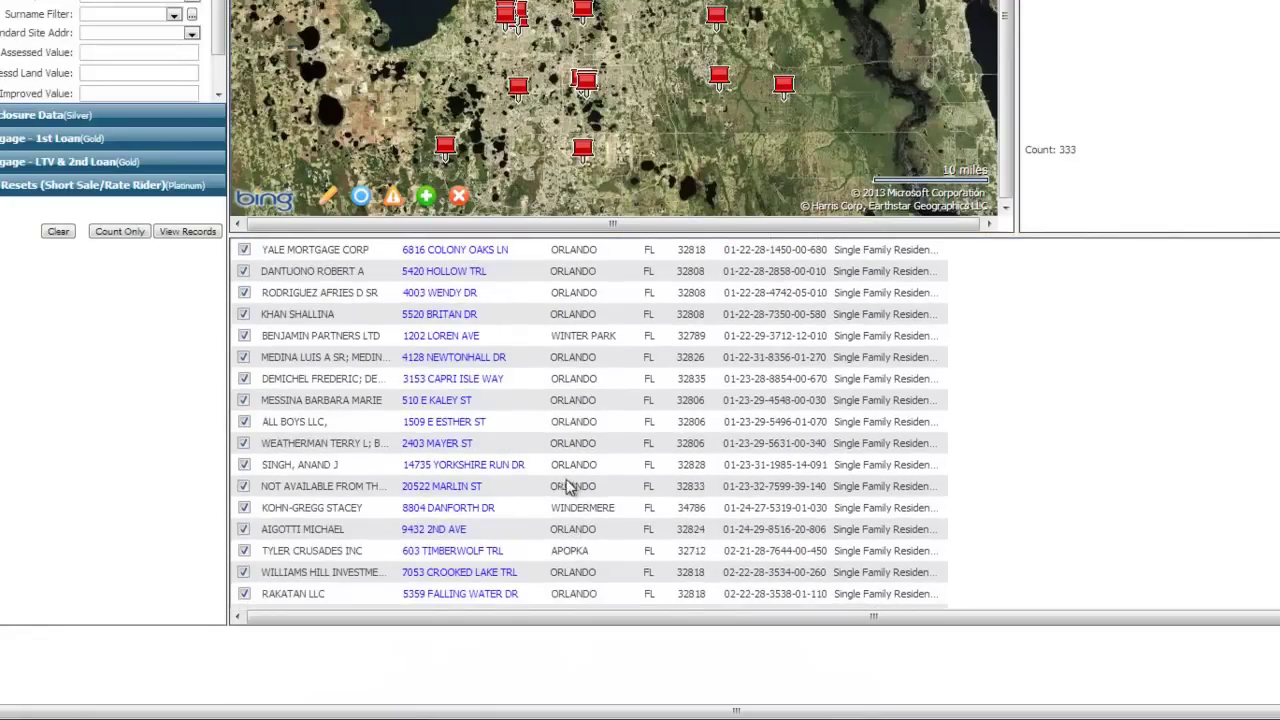
{"action": "scroll", "coordinate": [500, 486], "scroll_direction": "down", "scroll_amount": 2}
{"action": "left_click", "coordinate": [245, 610]}
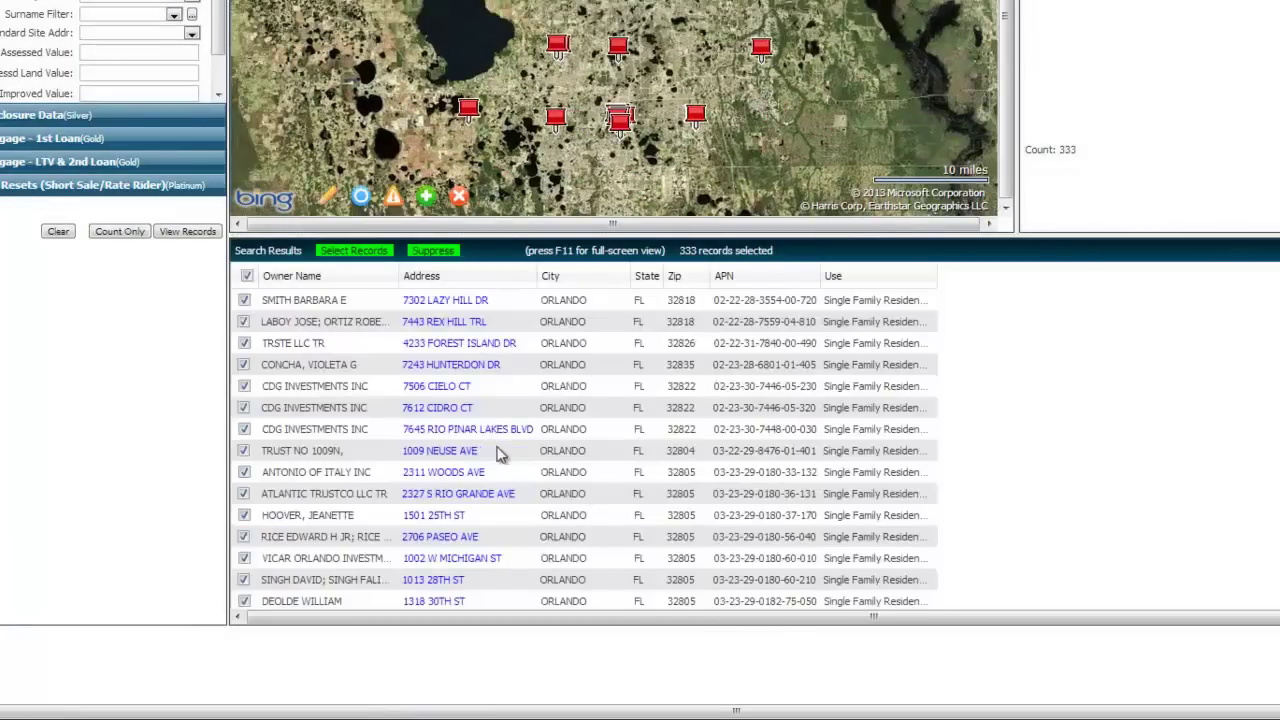
{"action": "scroll", "coordinate": [500, 450], "scroll_direction": "up", "scroll_amount": 1}
{"action": "scroll", "coordinate": [528, 472], "scroll_direction": "down", "scroll_amount": 3}
{"action": "scroll", "coordinate": [1071, 530], "scroll_direction": "down", "scroll_amount": 1}
{"action": "scroll", "coordinate": [1071, 530], "scroll_direction": "up", "scroll_amount": 3}
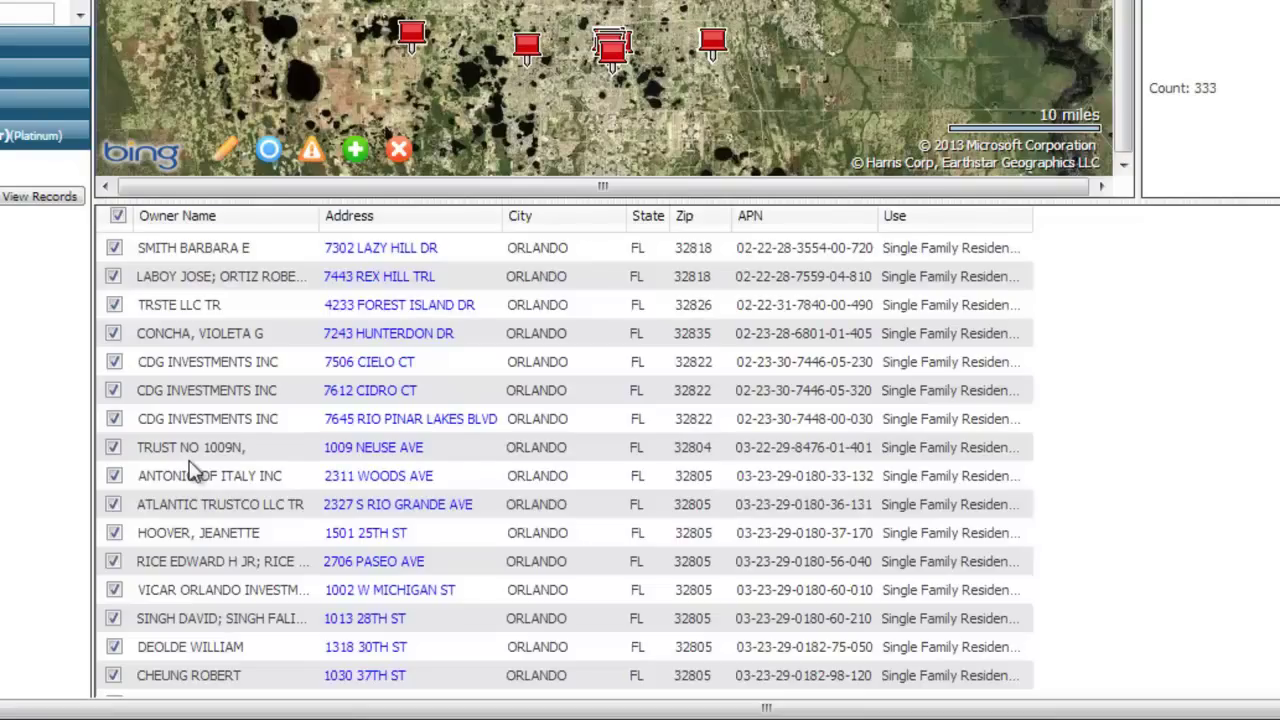
{"action": "left_click", "coordinate": [113, 419]}
{"action": "left_click", "coordinate": [113, 391]}
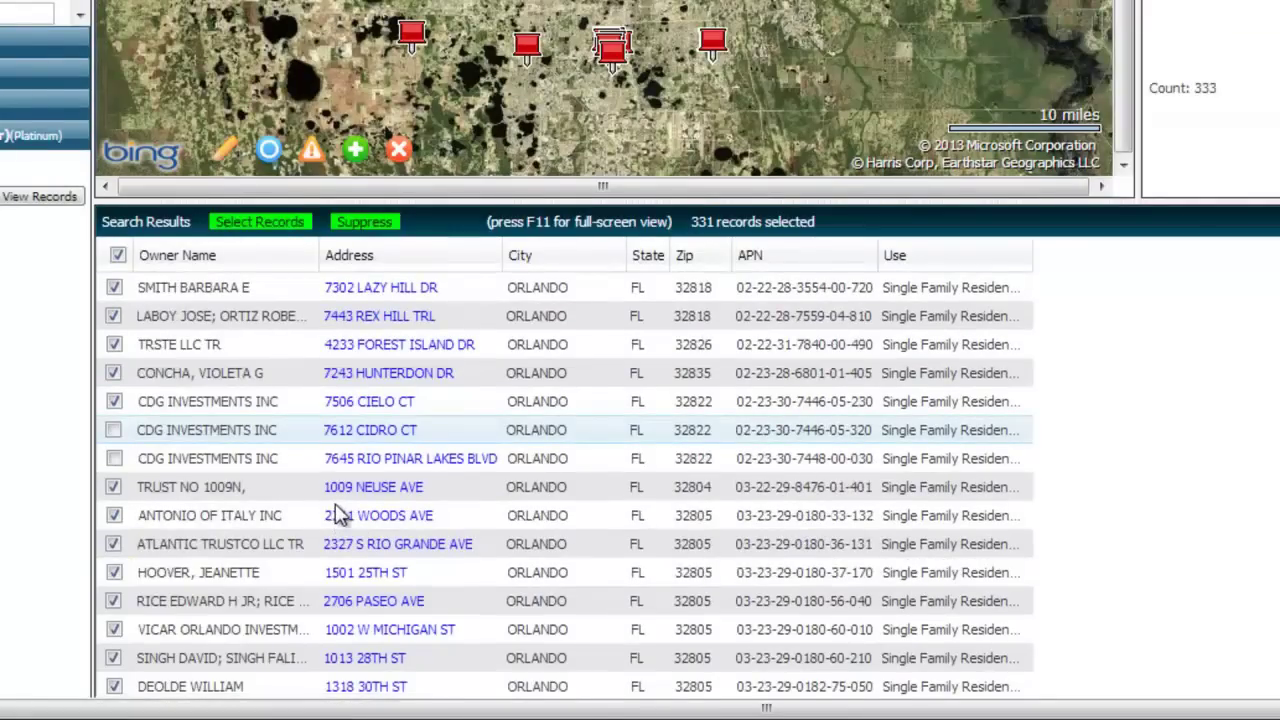
{"action": "scroll", "coordinate": [300, 445], "scroll_direction": "down", "scroll_amount": 2}
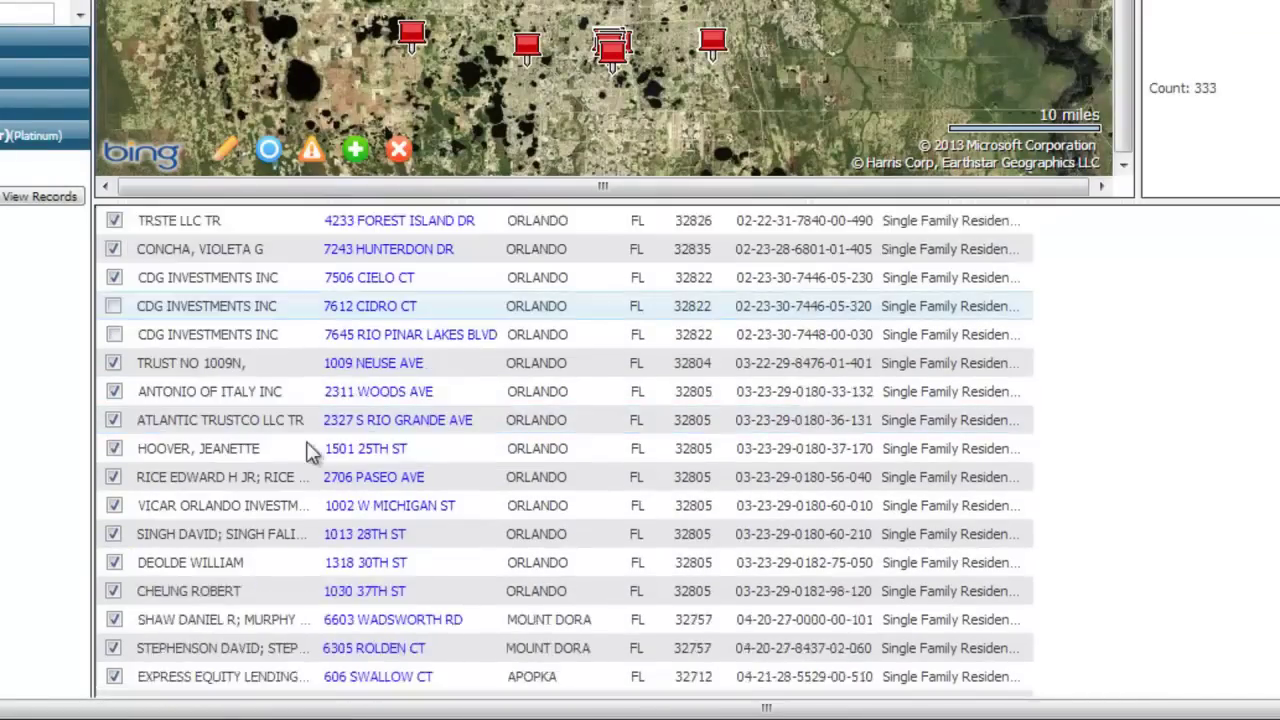
{"action": "scroll", "coordinate": [310, 452], "scroll_direction": "up", "scroll_amount": 2}
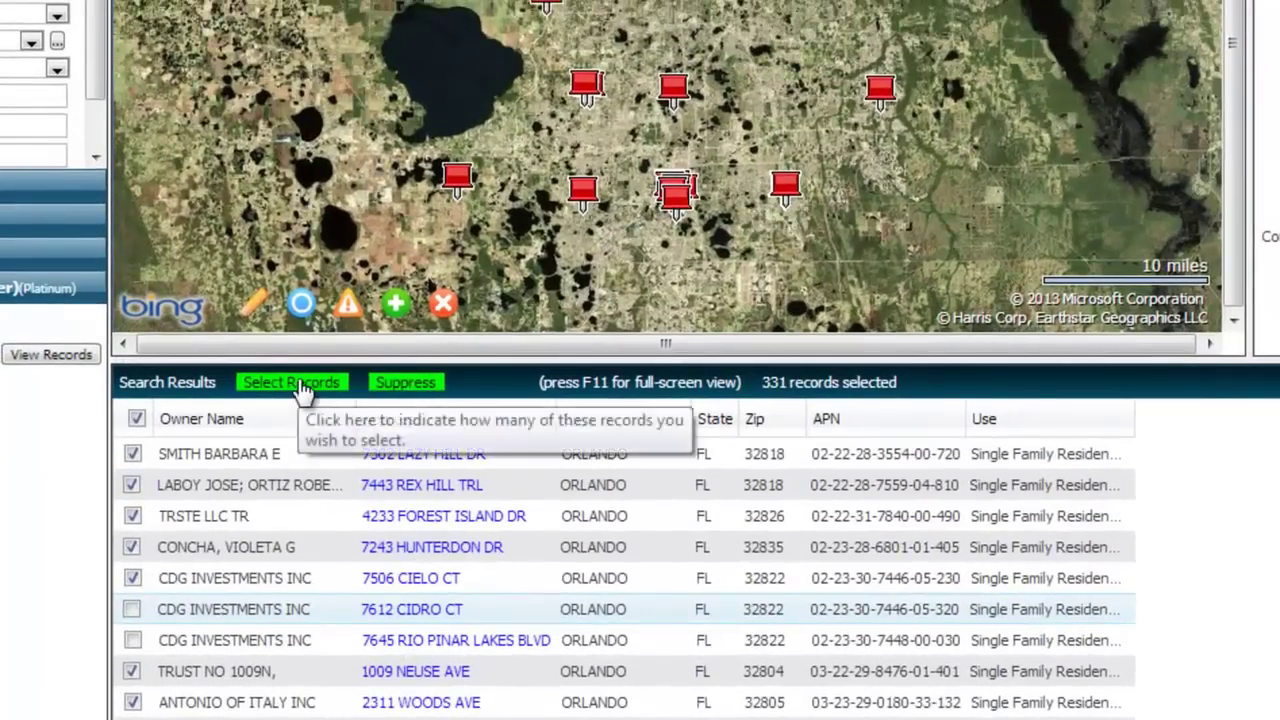
Select the remaining 331 records as a list named 'Orange'.
{"action": "left_click", "coordinate": [300, 384]}
{"action": "left_click", "coordinate": [773, 202]}
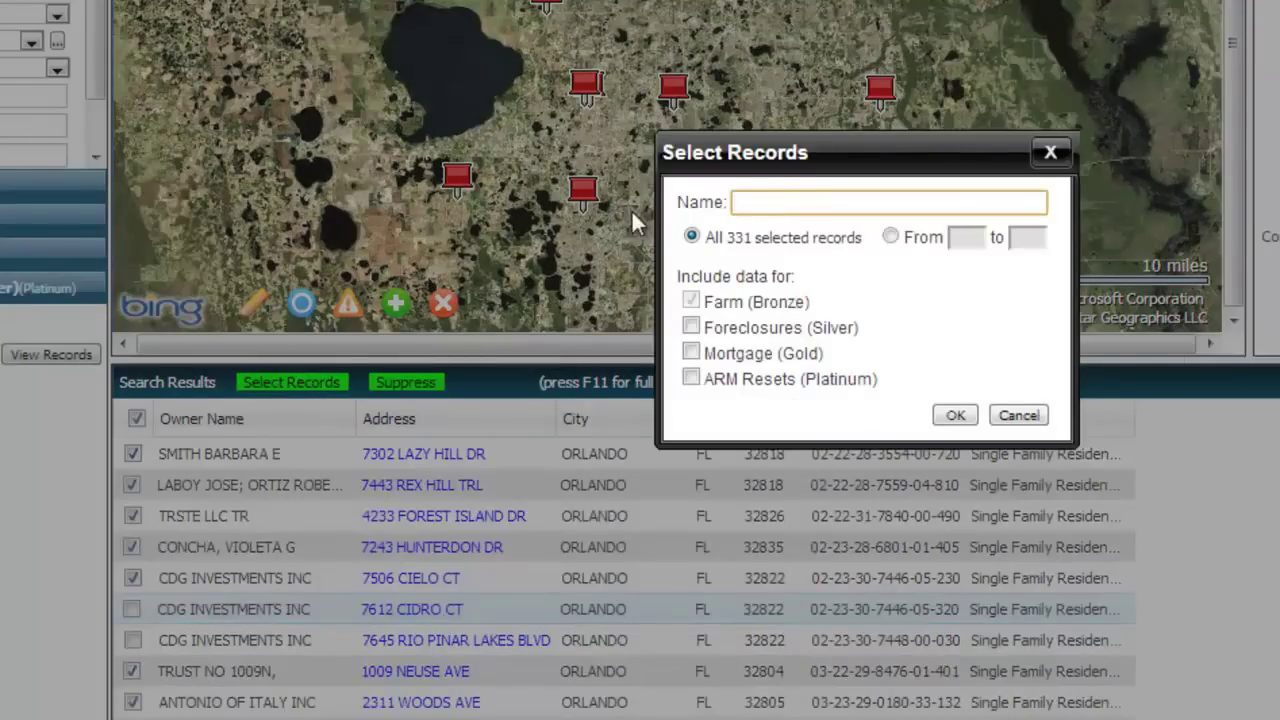
{"action": "type", "text": "Orange"}
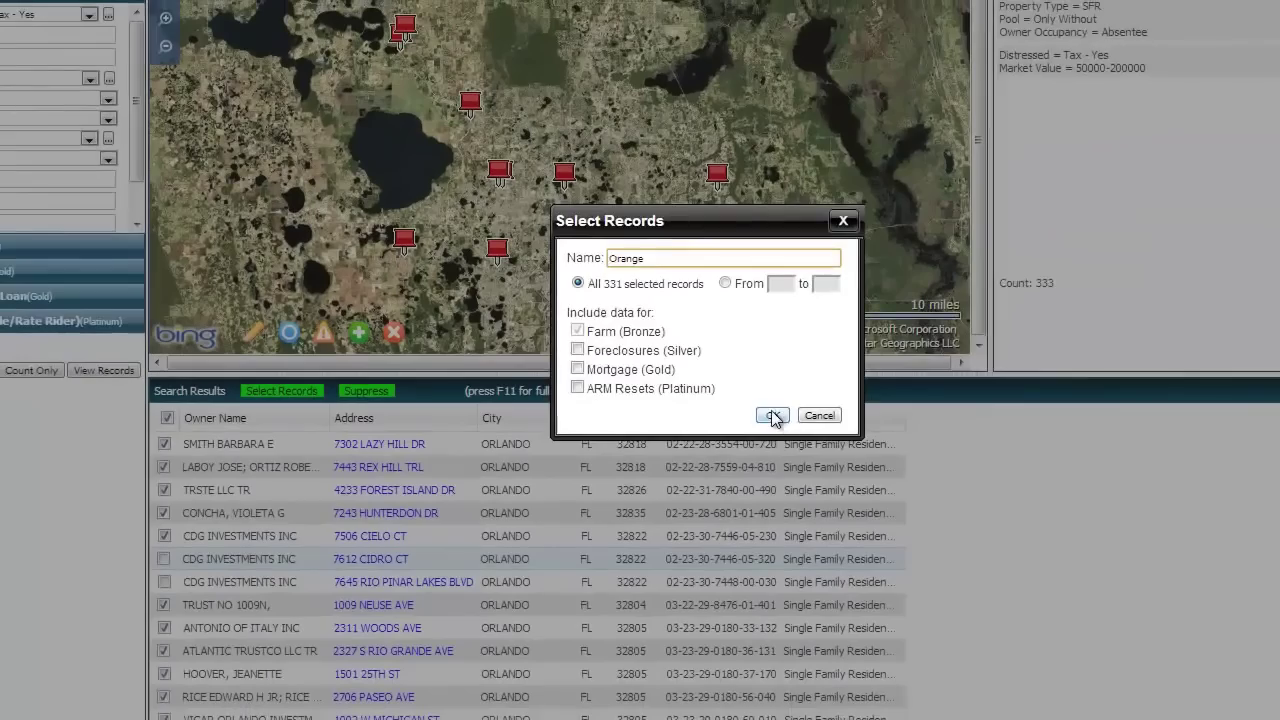
{"action": "left_click", "coordinate": [773, 416]}
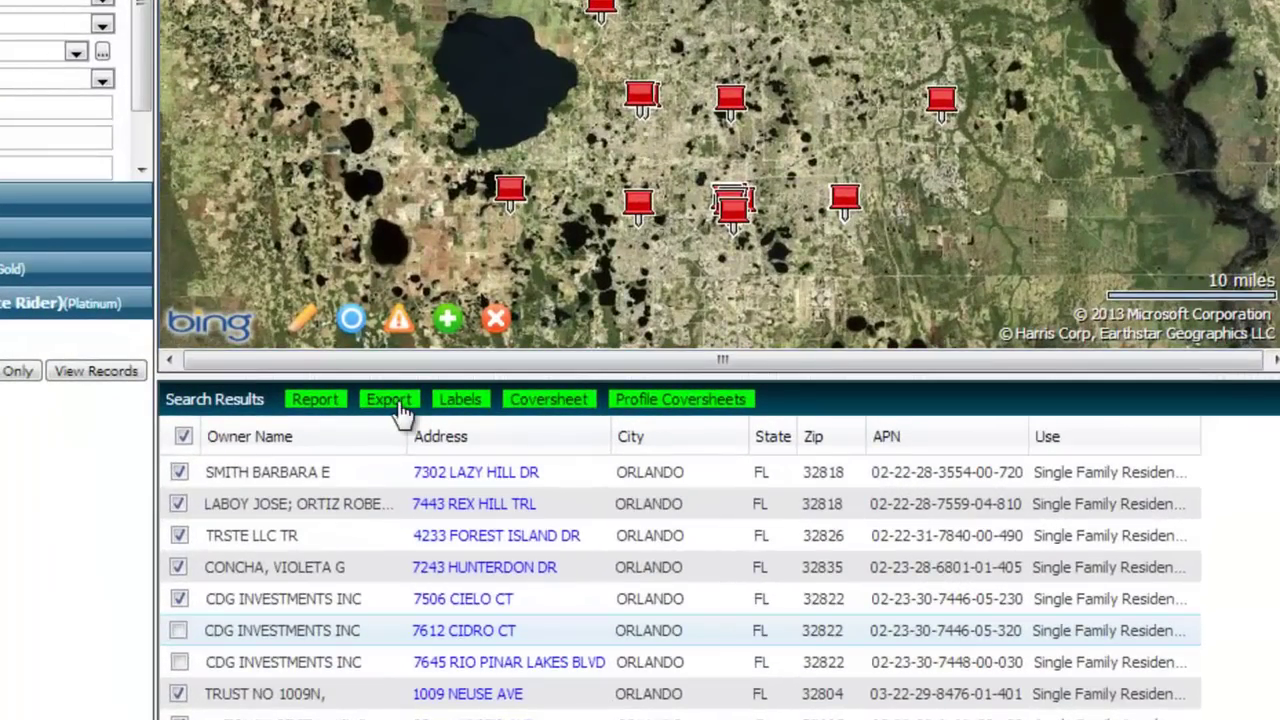
Export the 331 selected records with the Owner/Address fields sorted by APN, and download the CSV.
{"action": "left_click", "coordinate": [394, 402]}
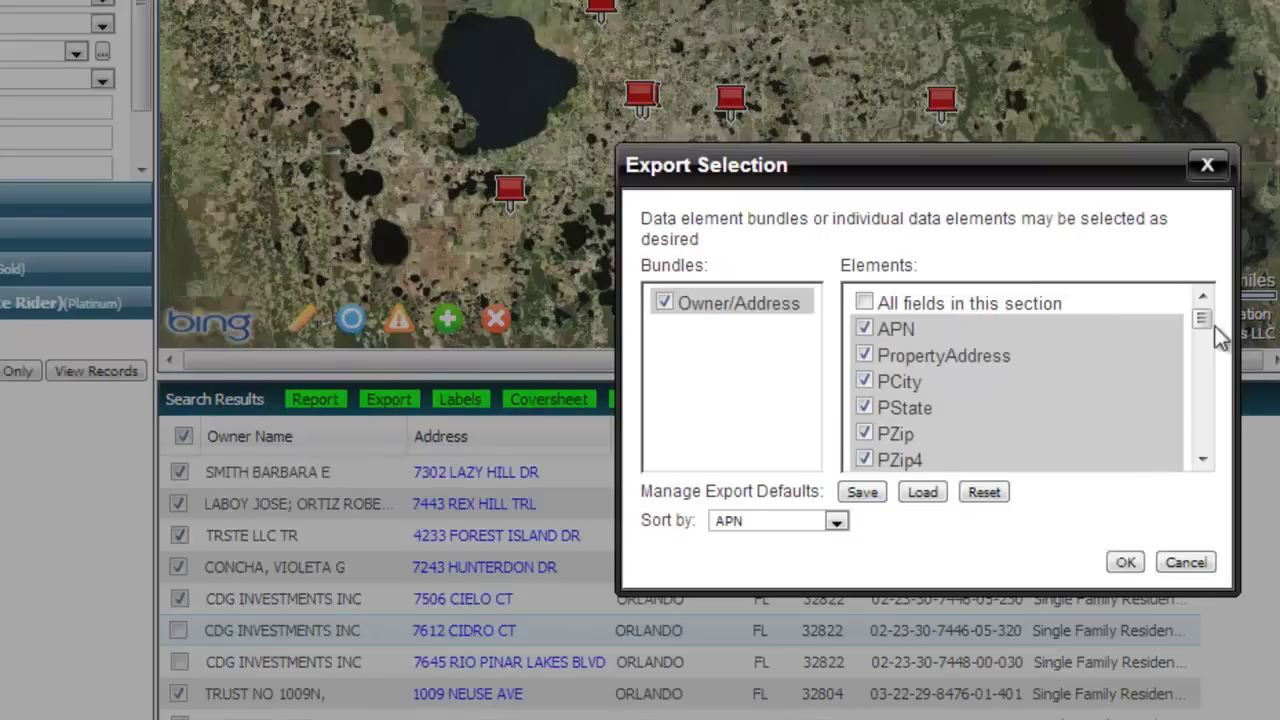
{"action": "left_click_drag", "start_coordinate": [1203, 329], "coordinate": [1216, 290]}
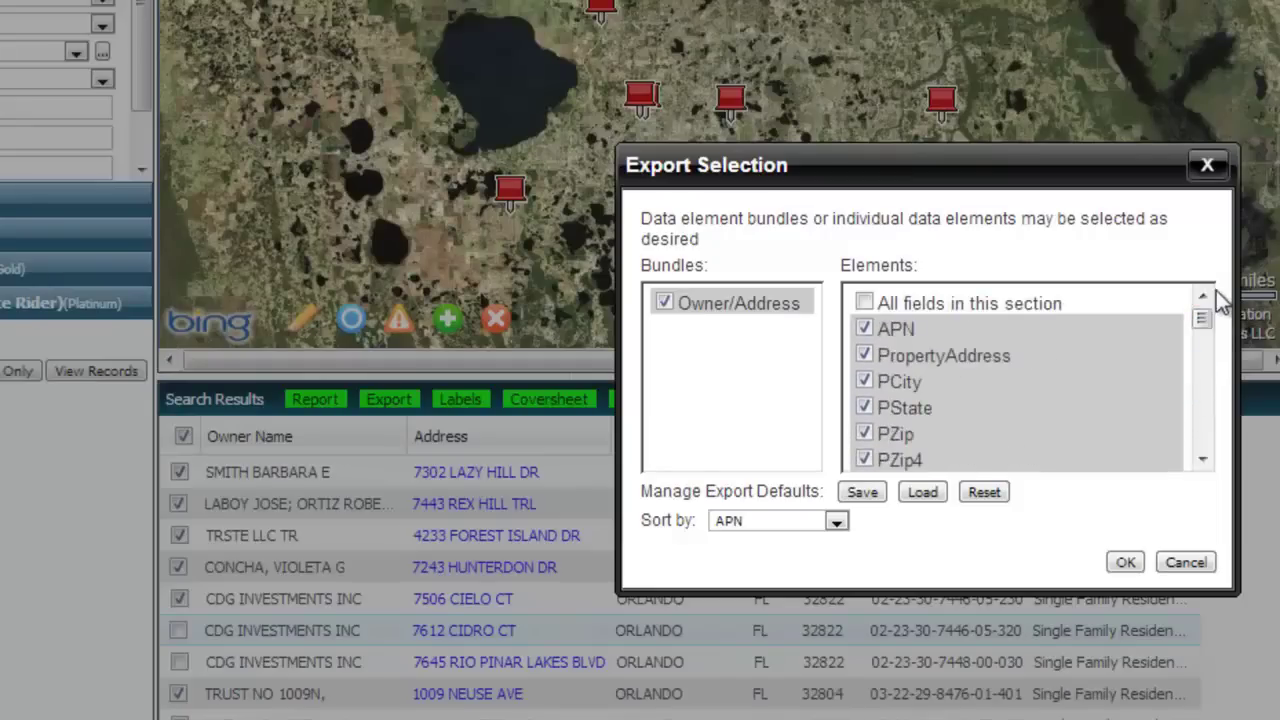
{"action": "left_click", "coordinate": [1128, 562]}
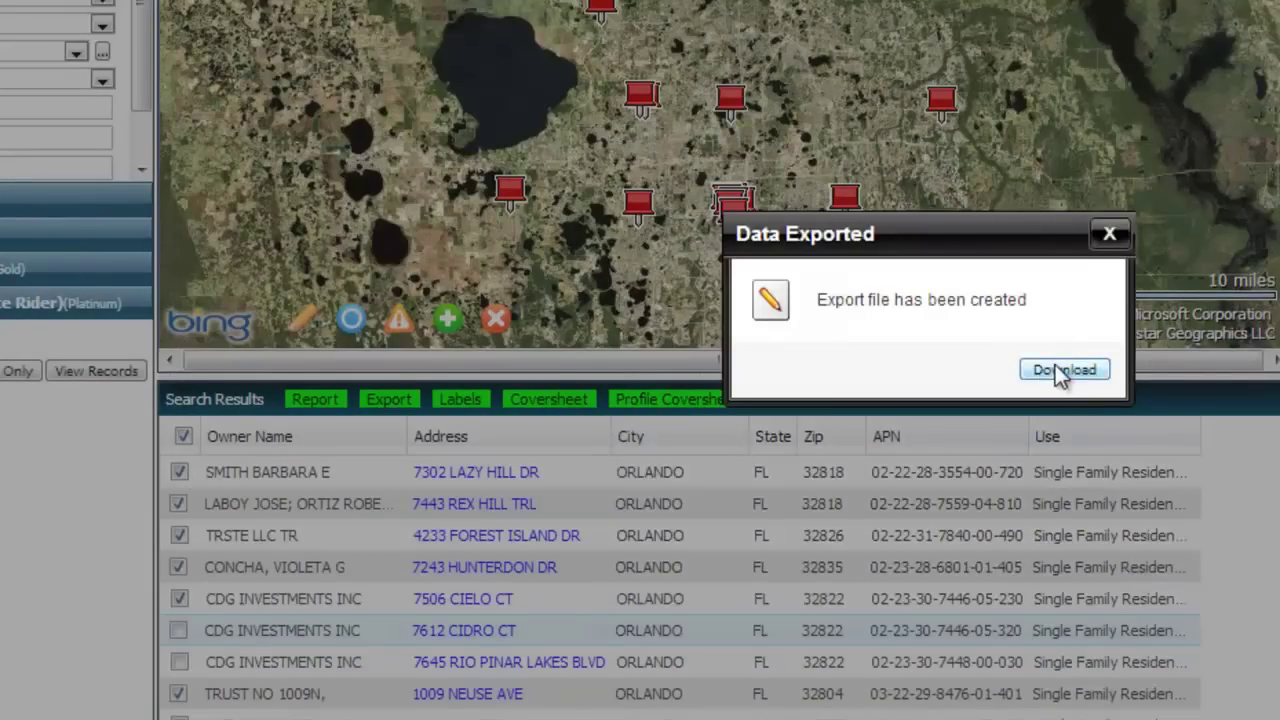
{"action": "left_click", "coordinate": [1057, 369]}
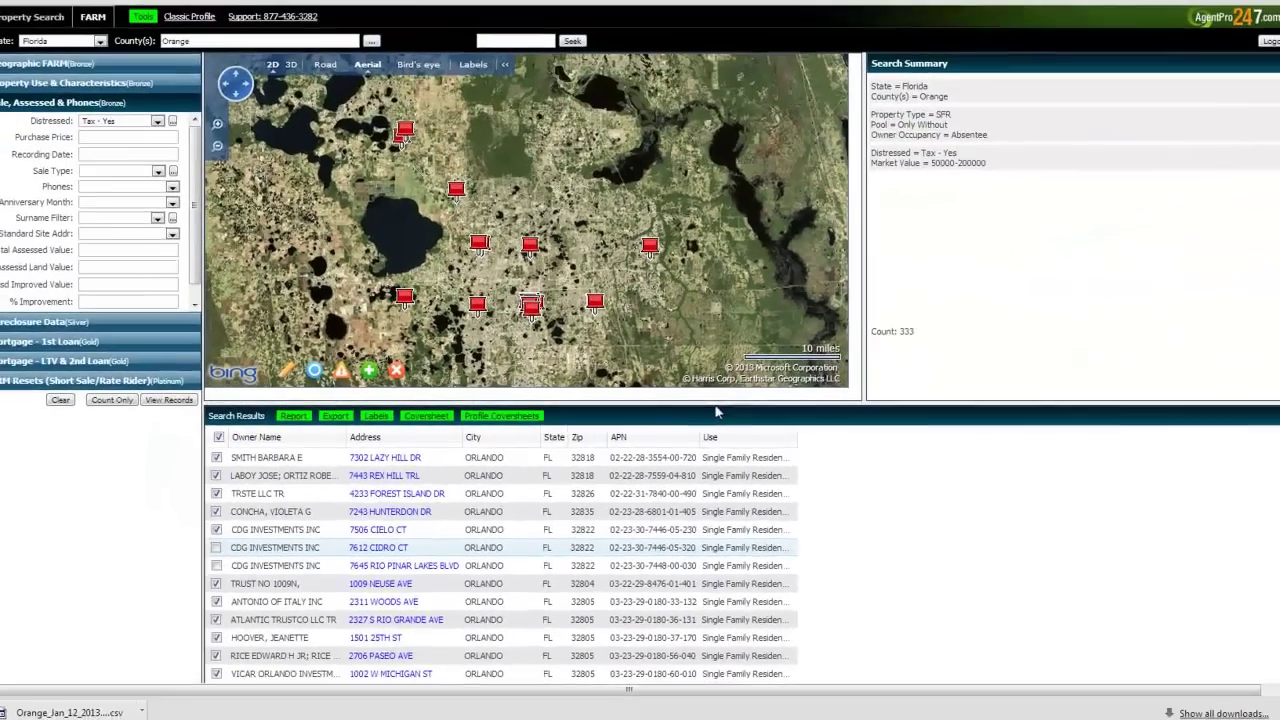
Open the downloaded Orange County CSV in Excel and scroll through its rows and columns.
{"action": "left_click", "coordinate": [68, 713]}
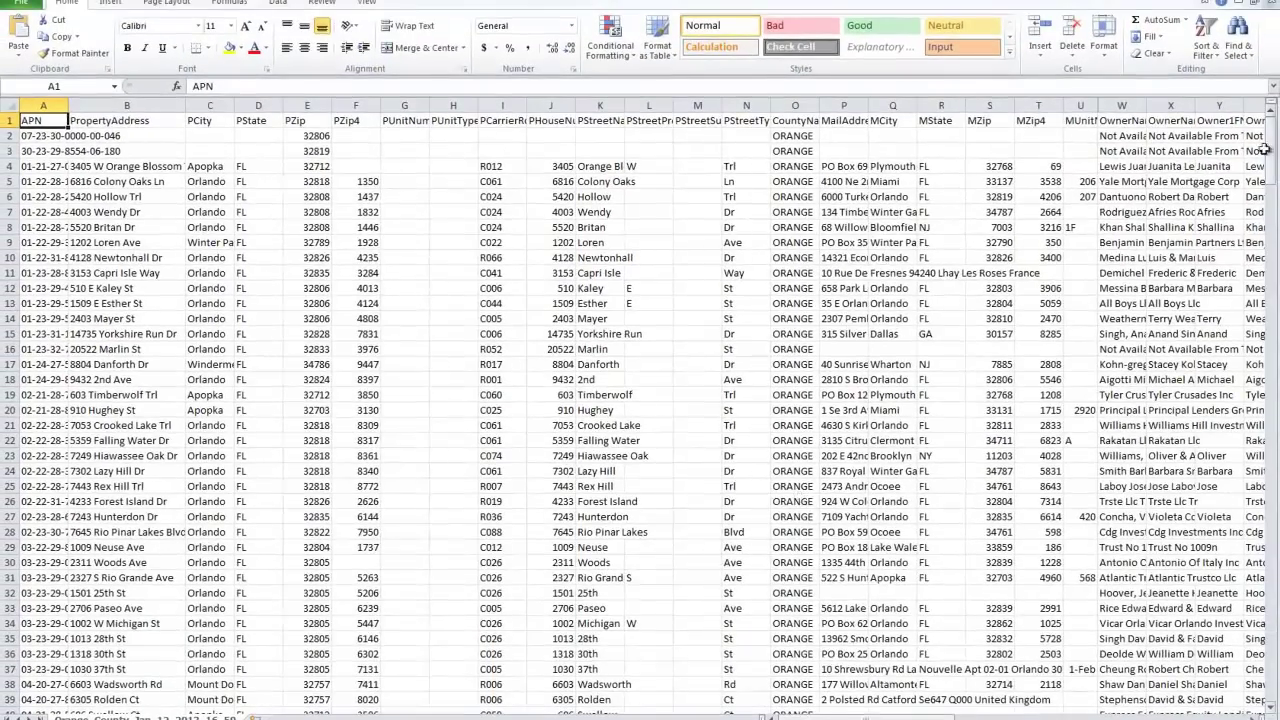
{"action": "left_click_drag", "start_coordinate": [1263, 149], "coordinate": [1262, 130]}
{"action": "left_click_drag", "start_coordinate": [860, 716], "coordinate": [805, 716]}
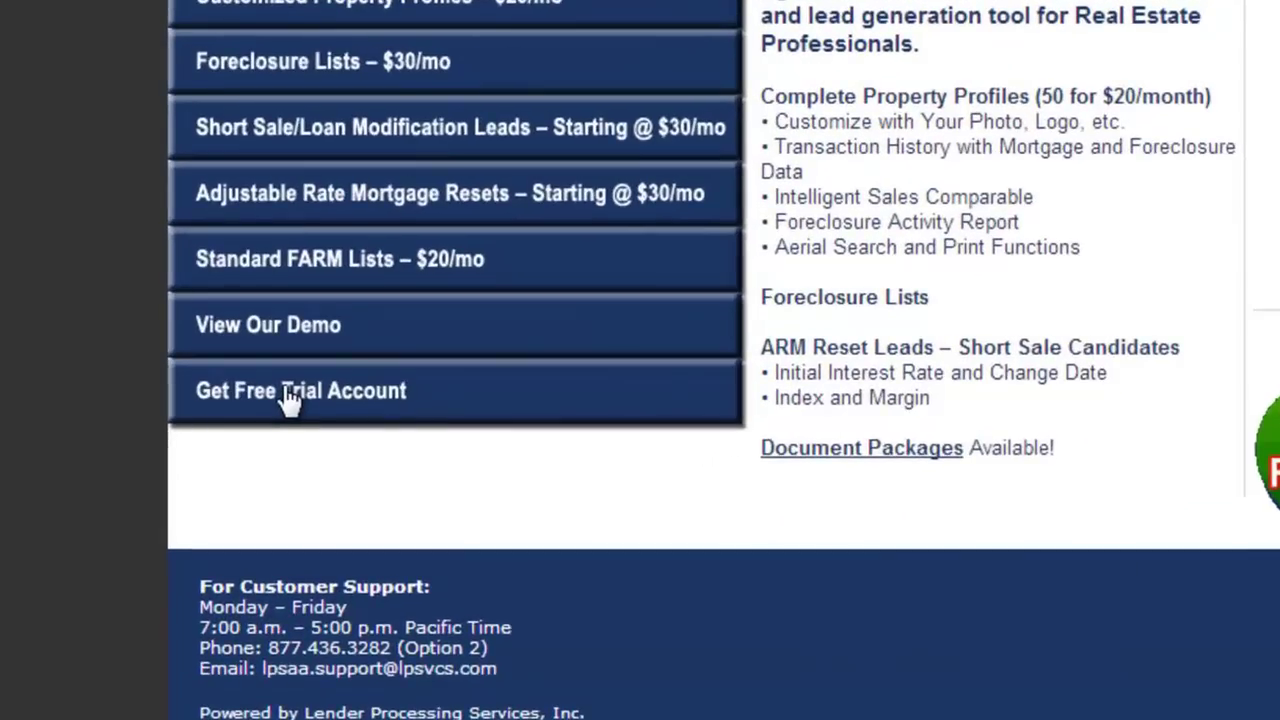
Request a free trial account and start sign-up at Step 1 of 6 Subscription Packages.
{"action": "left_click", "coordinate": [285, 447]}
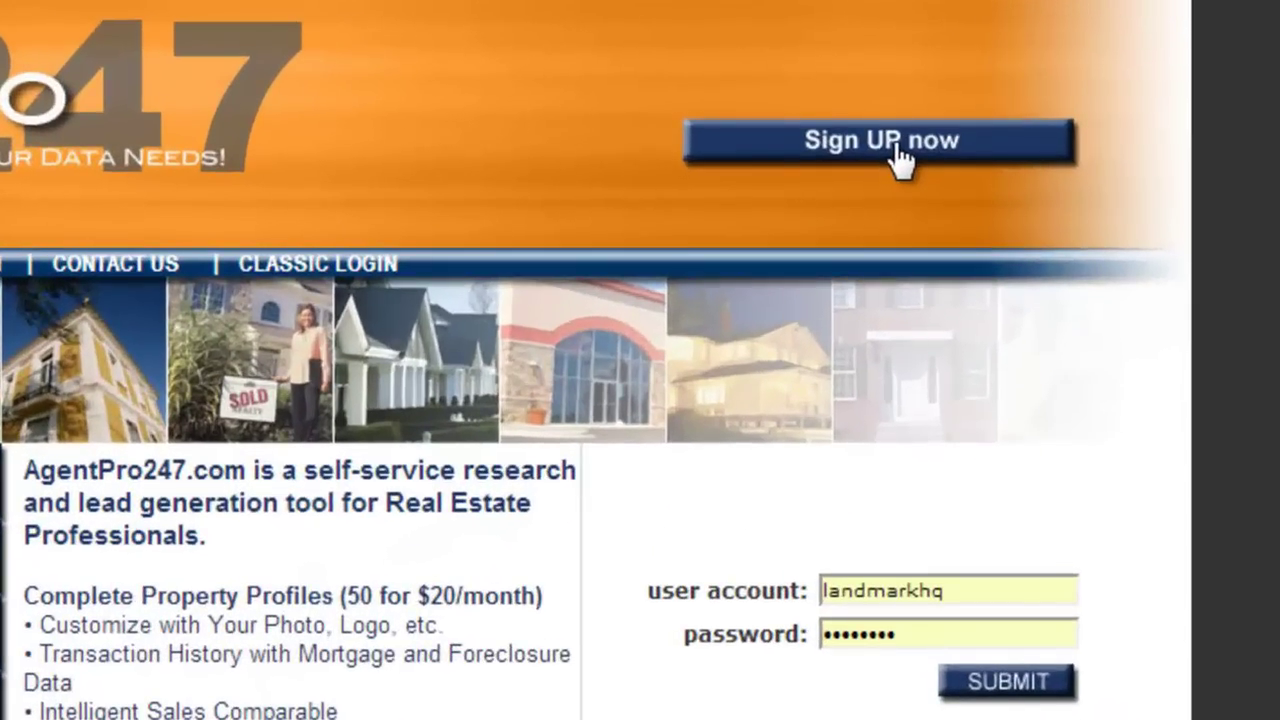
{"action": "left_click", "coordinate": [899, 160]}
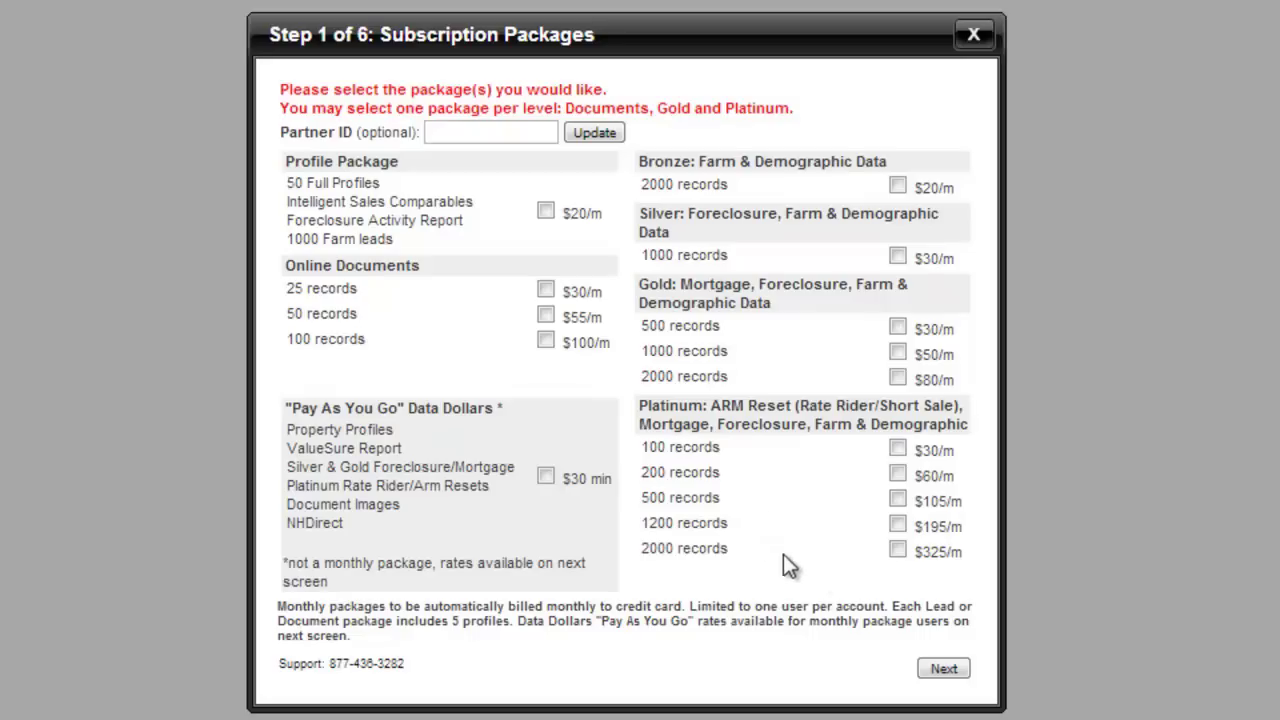
Apply the partner ID for lower prices and continue with the $18/month Profile Package.
{"action": "left_click", "coordinate": [464, 132]}
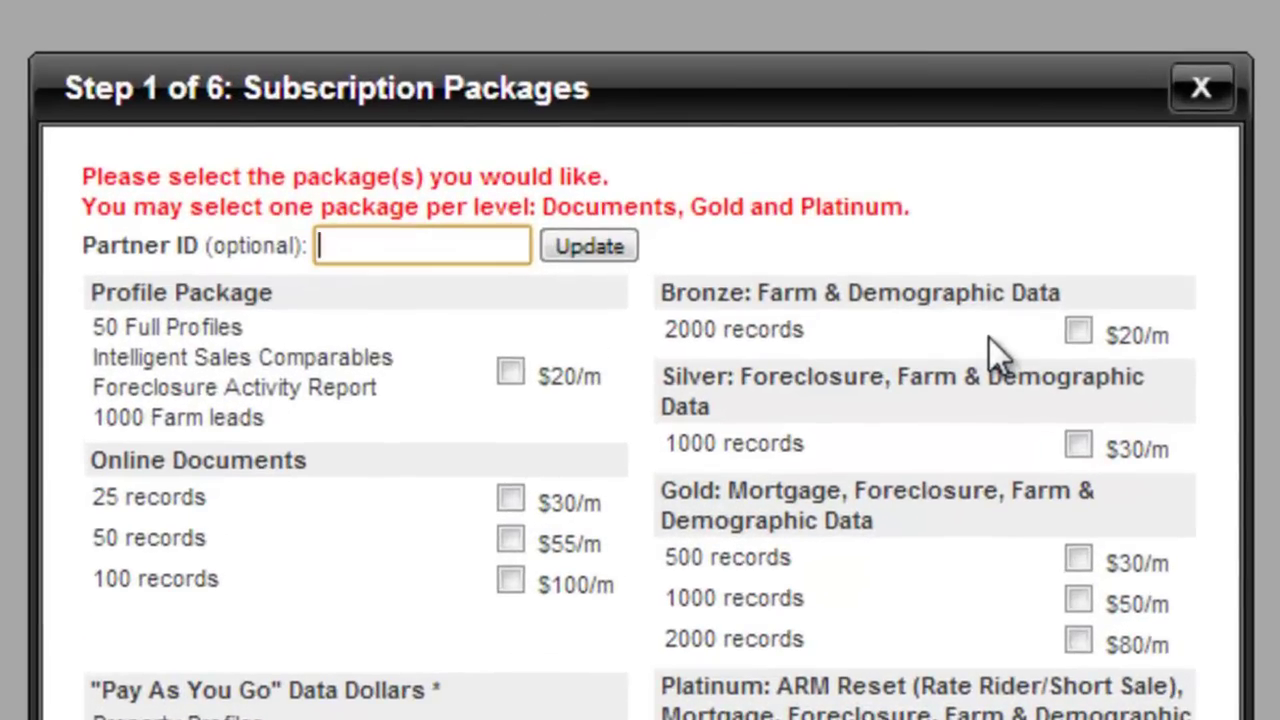
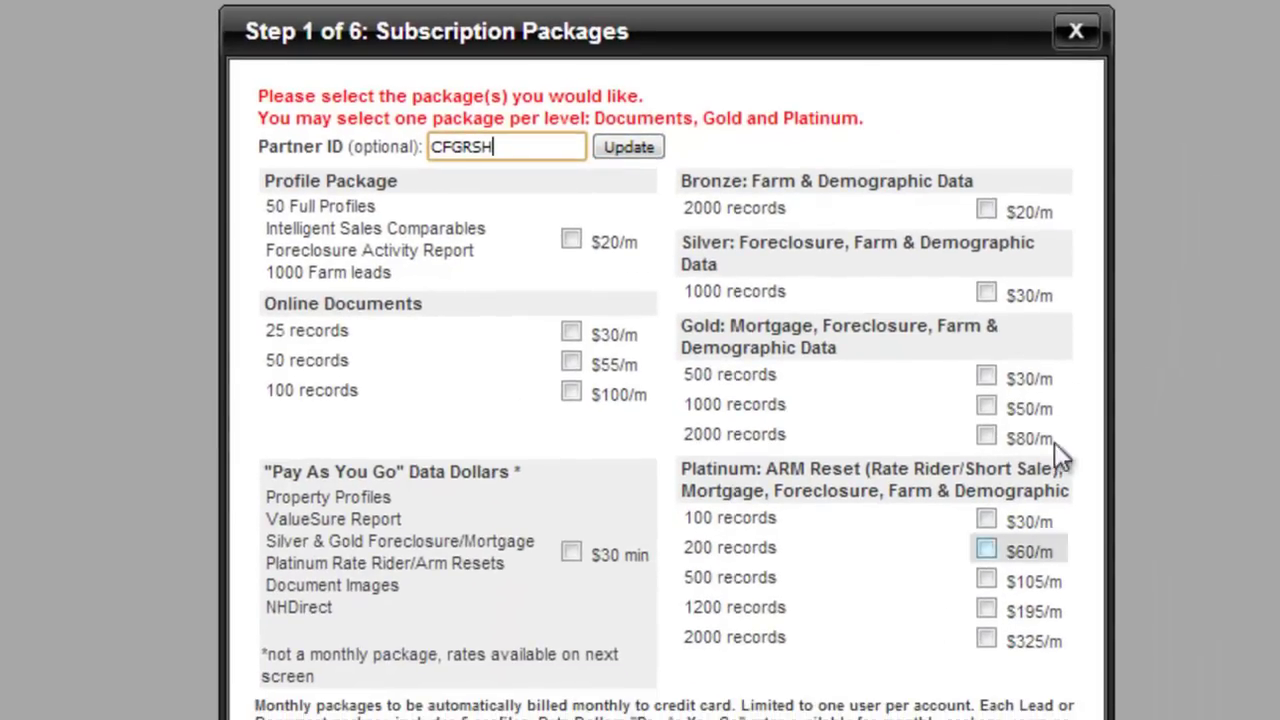
{"action": "left_click", "coordinate": [630, 147]}
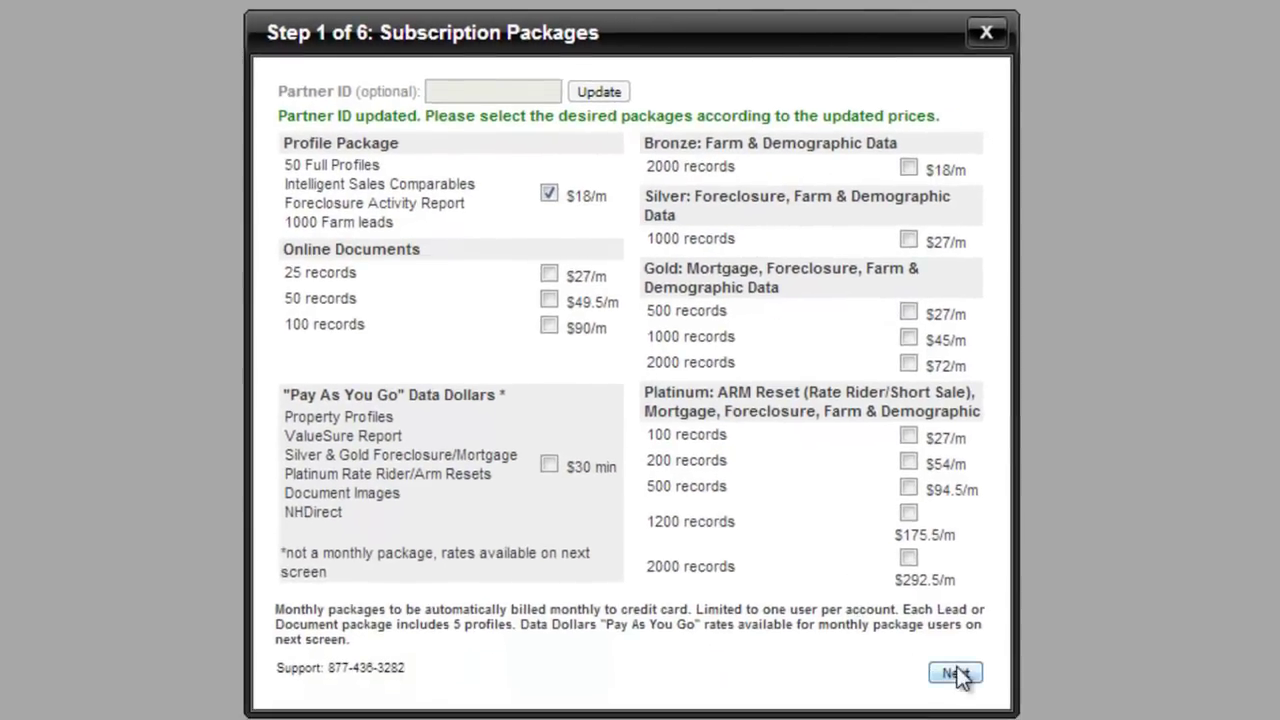
{"action": "left_click", "coordinate": [957, 678]}
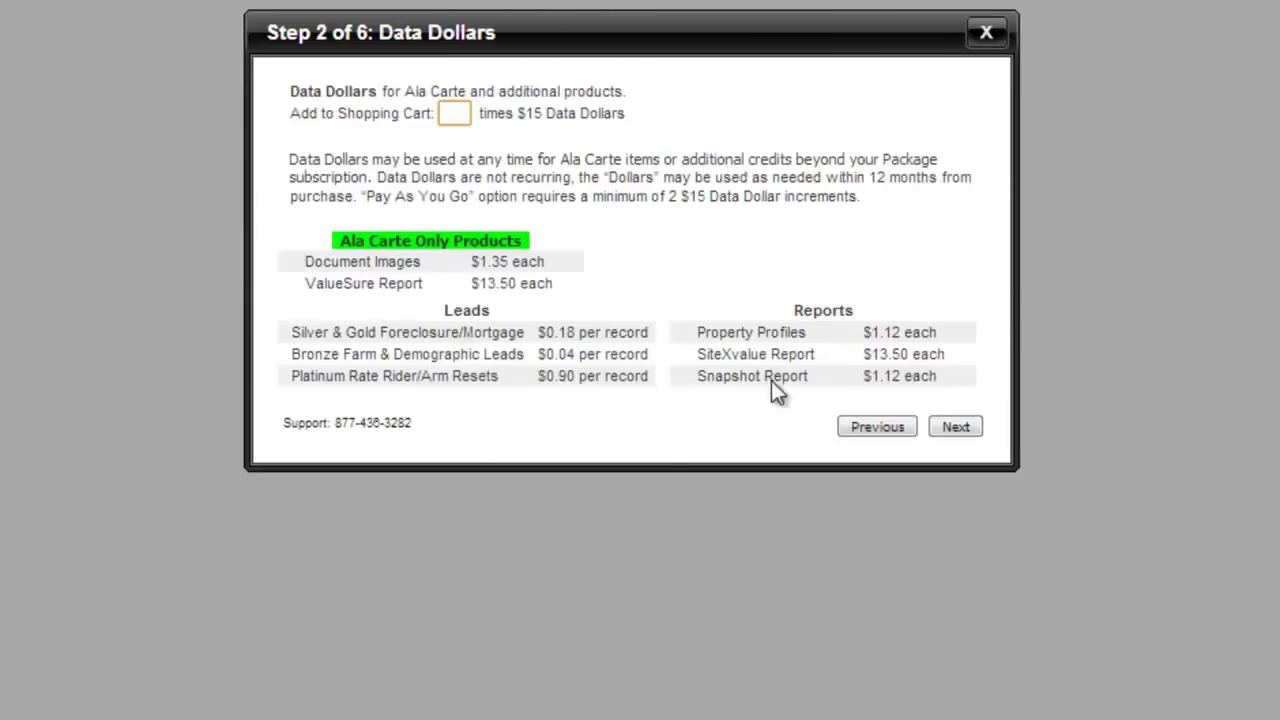
Continue past the Data Dollars step and the $28.20 Purchase Summary to Contact Info.
{"action": "left_click", "coordinate": [953, 431]}
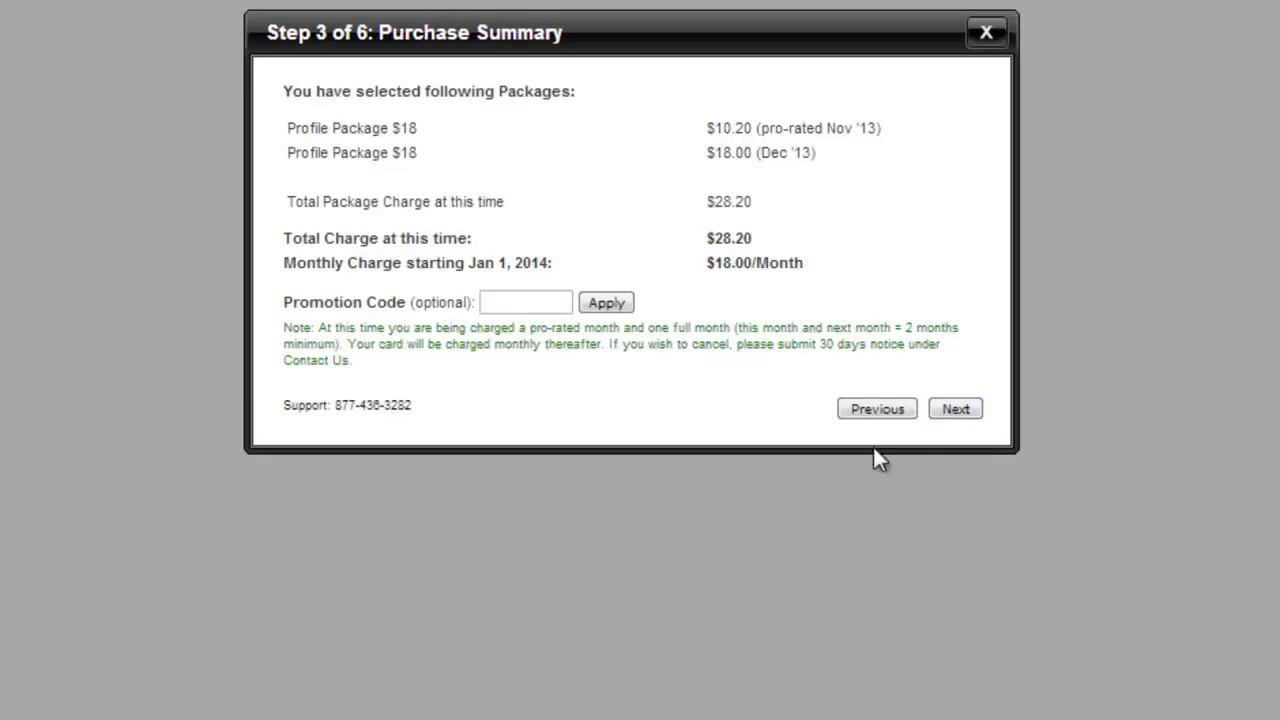
{"action": "left_click", "coordinate": [956, 412]}
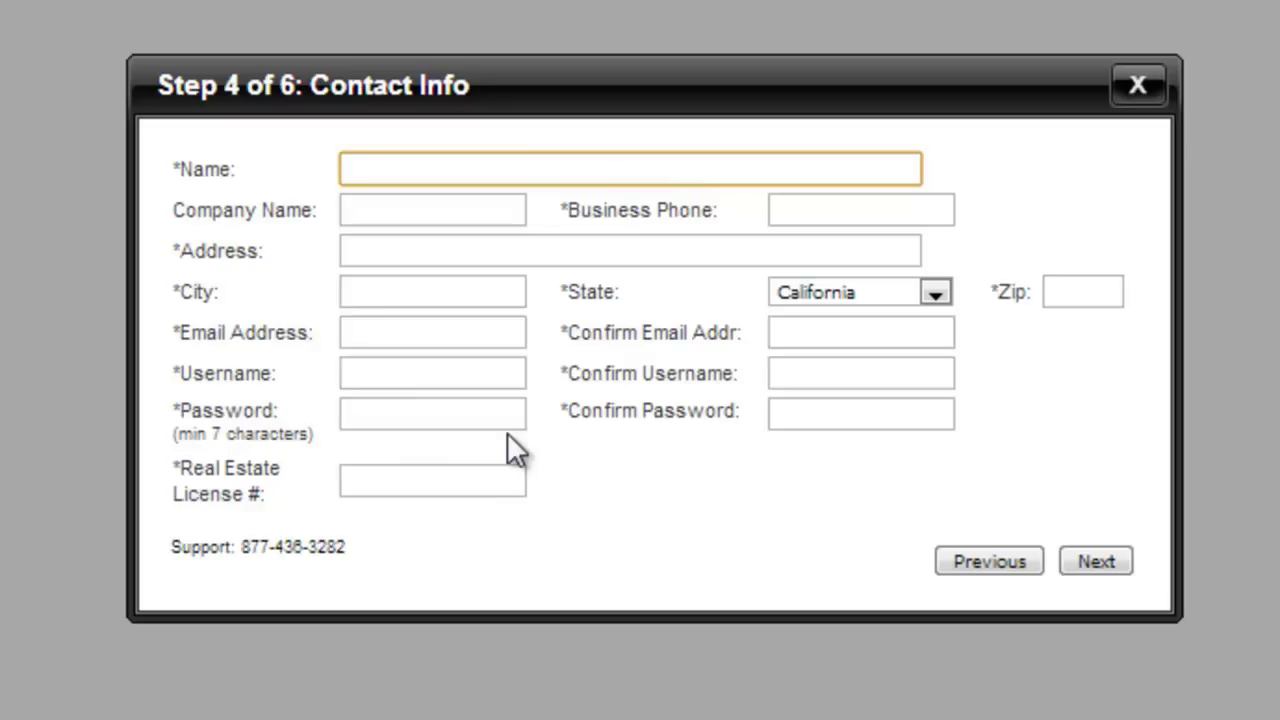
Enter 'Investor' in the Real Estate License # field of the Contact Info form.
{"action": "left_click_drag", "start_coordinate": [172, 170], "coordinate": [182, 162]}
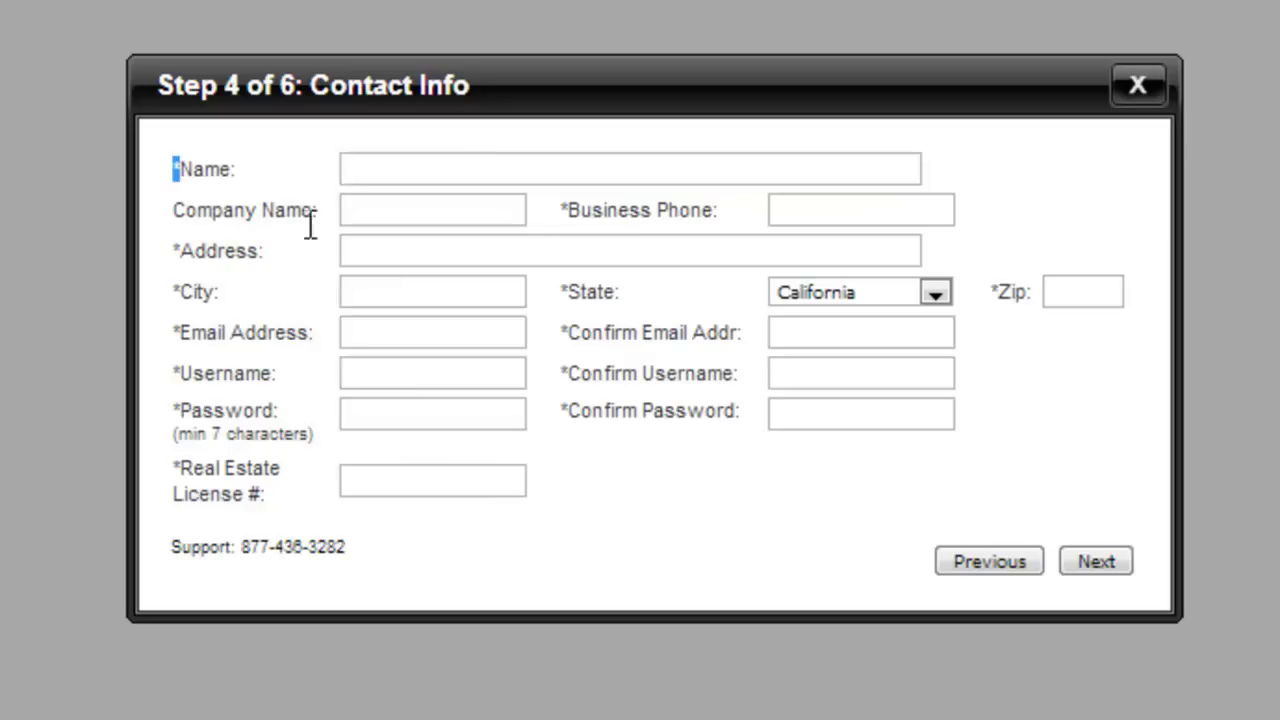
{"action": "left_click", "coordinate": [728, 412]}
{"action": "left_click", "coordinate": [397, 483]}
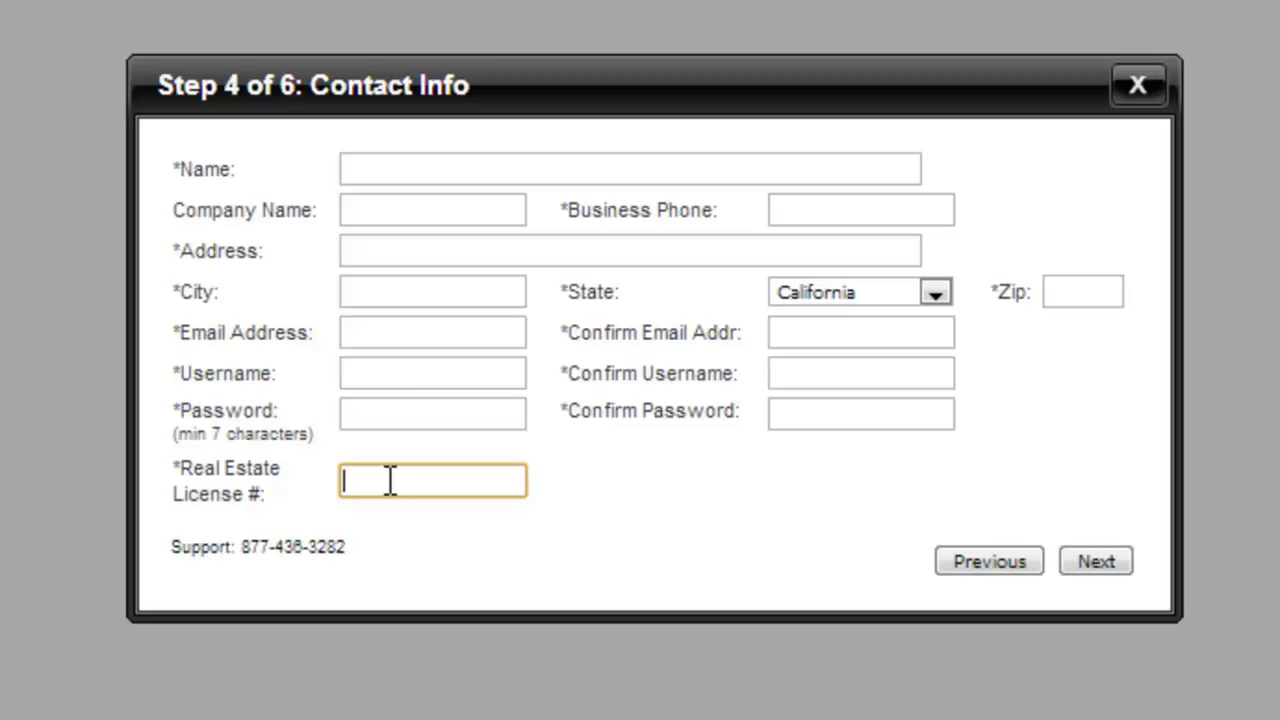
{"action": "type", "text": "Investor"}
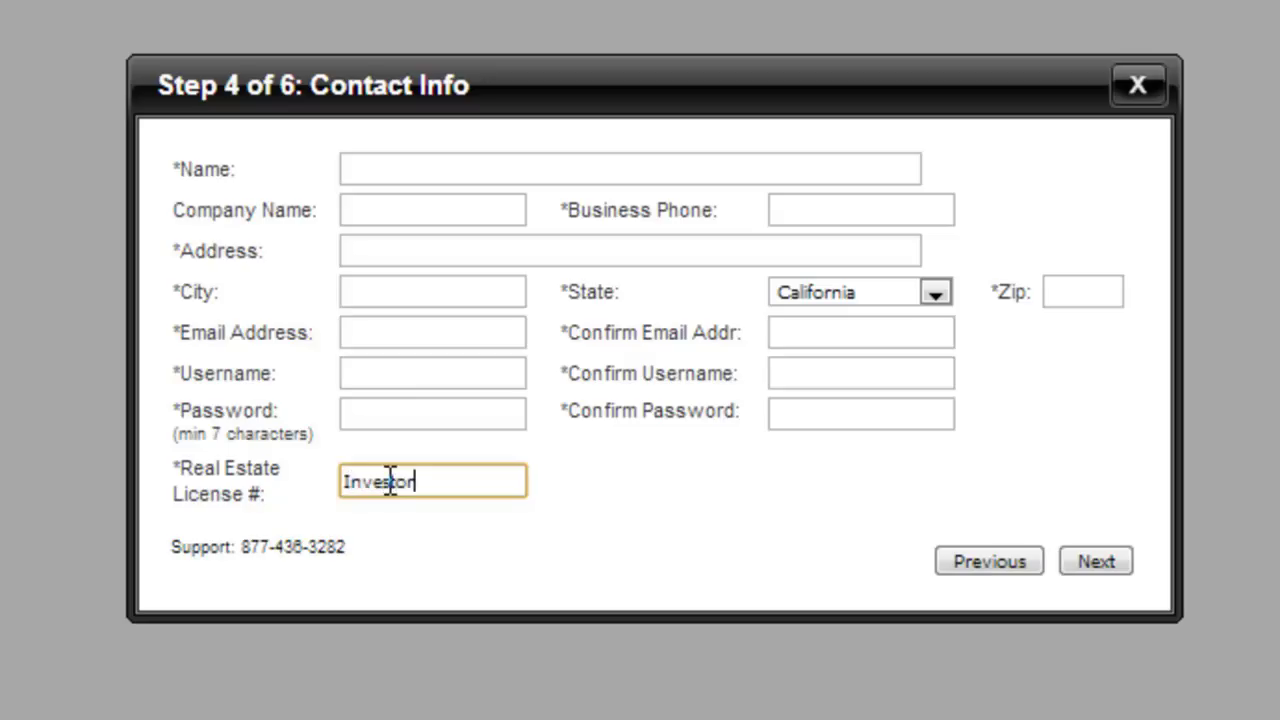